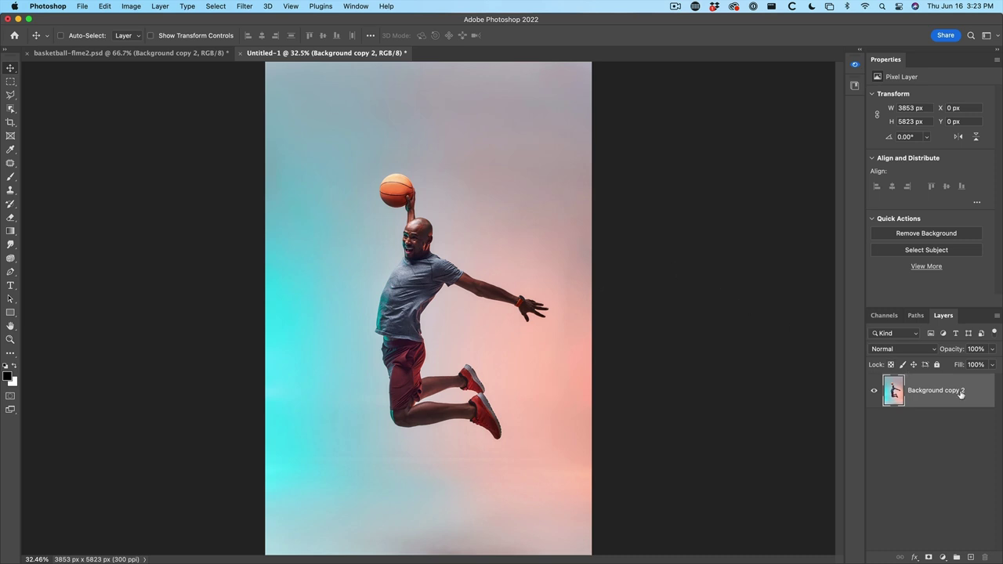
Duplicate the dunk photo layer and launch Filter > Boris FX > Optics 2022 on the copy
key("super+j")
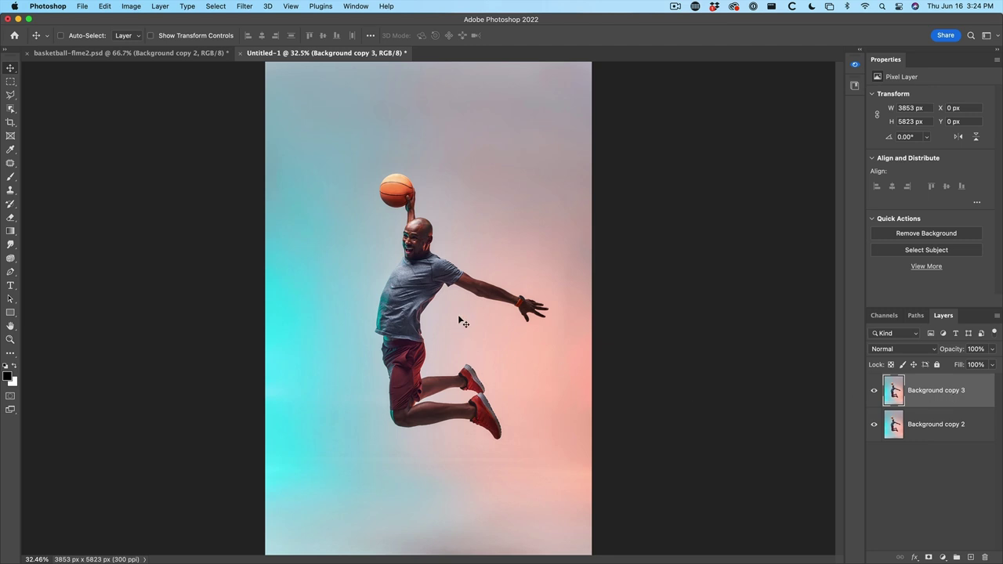
left_click(244, 6)
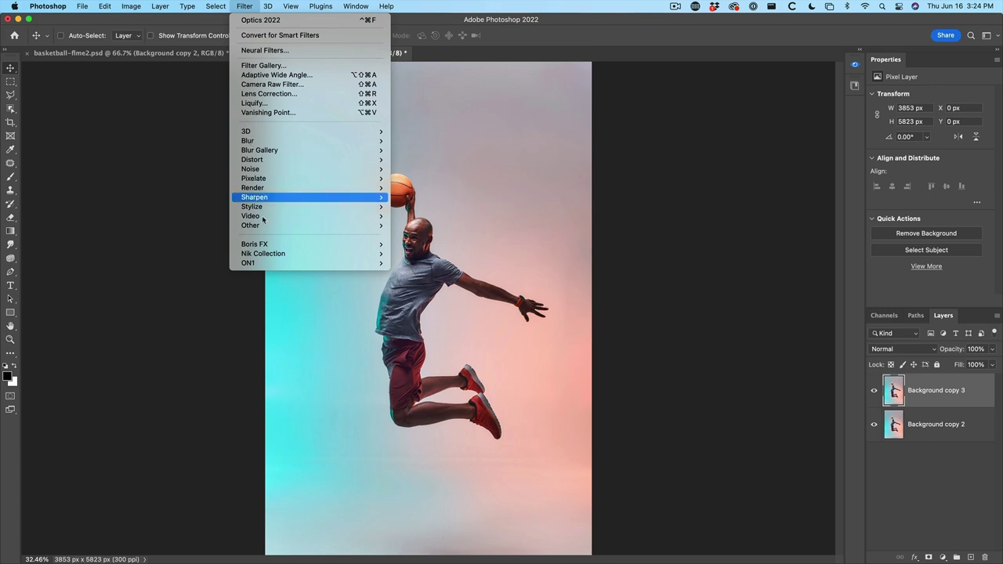
mouse_move(274, 247)
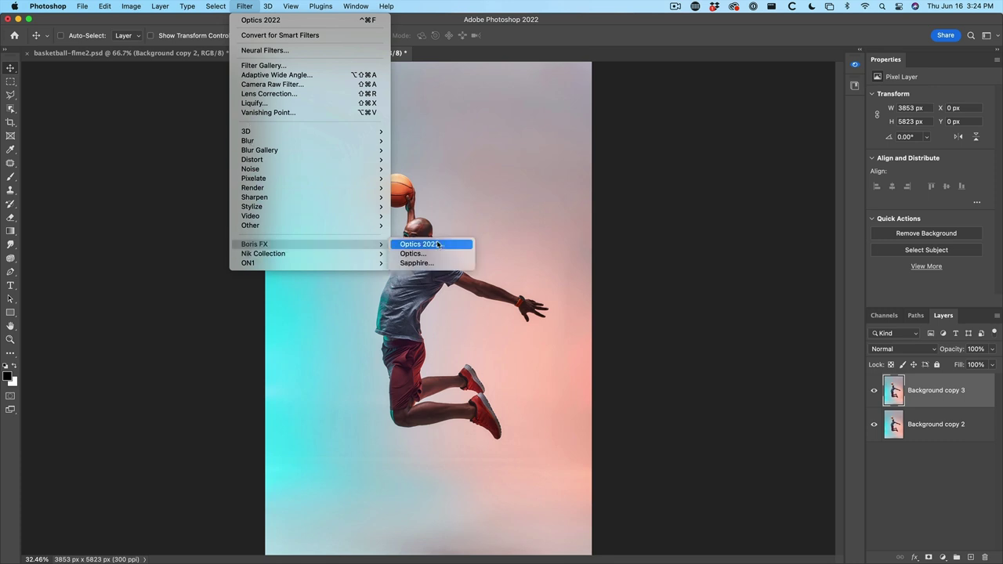
left_click(440, 245)
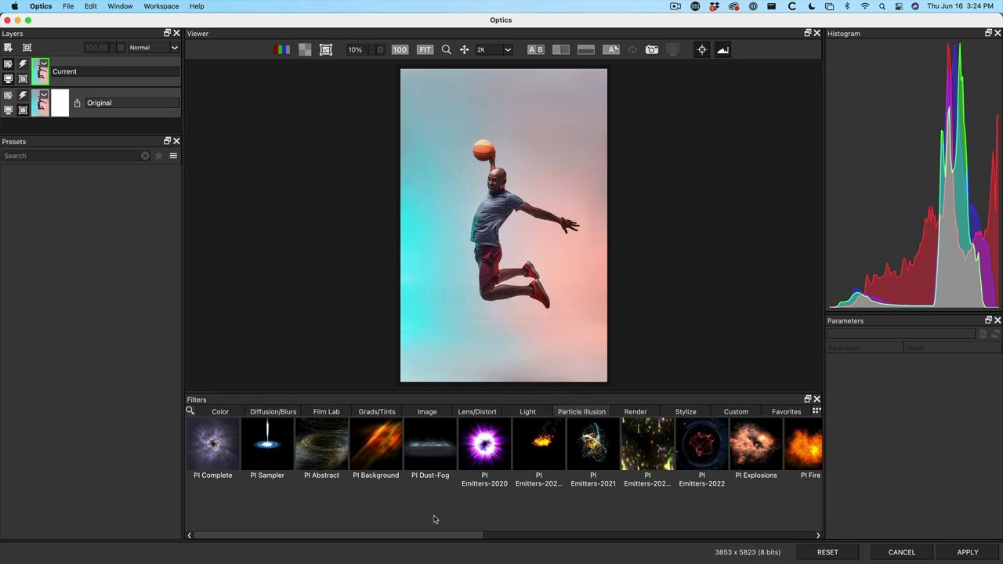
Add a PI Fire particle layer using the 'made from Pro Em: Pyro 01' flame preset
left_click_drag(422, 539, 589, 531)
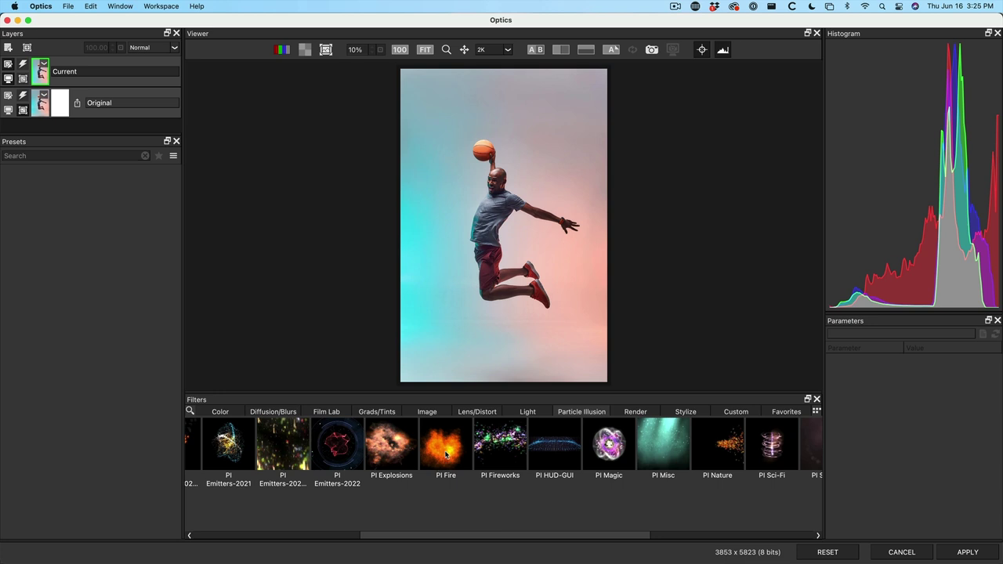
left_click(445, 455)
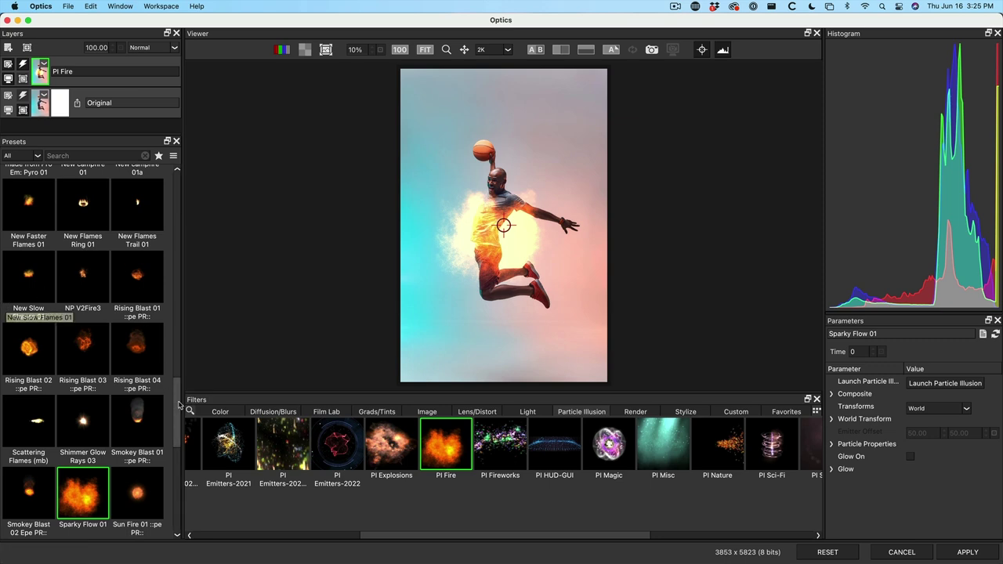
left_click_drag(179, 404, 170, 173)
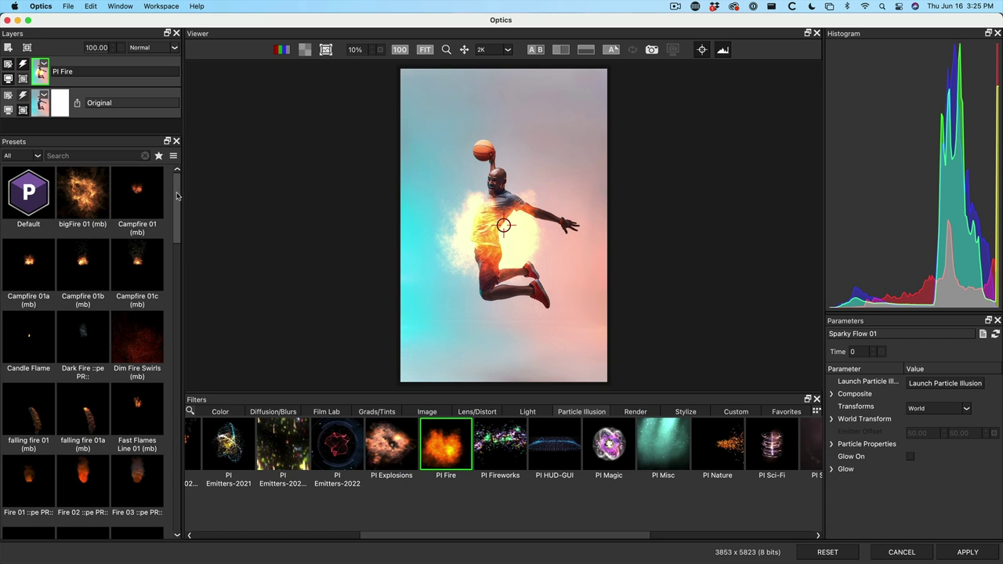
left_click_drag(177, 197, 175, 359)
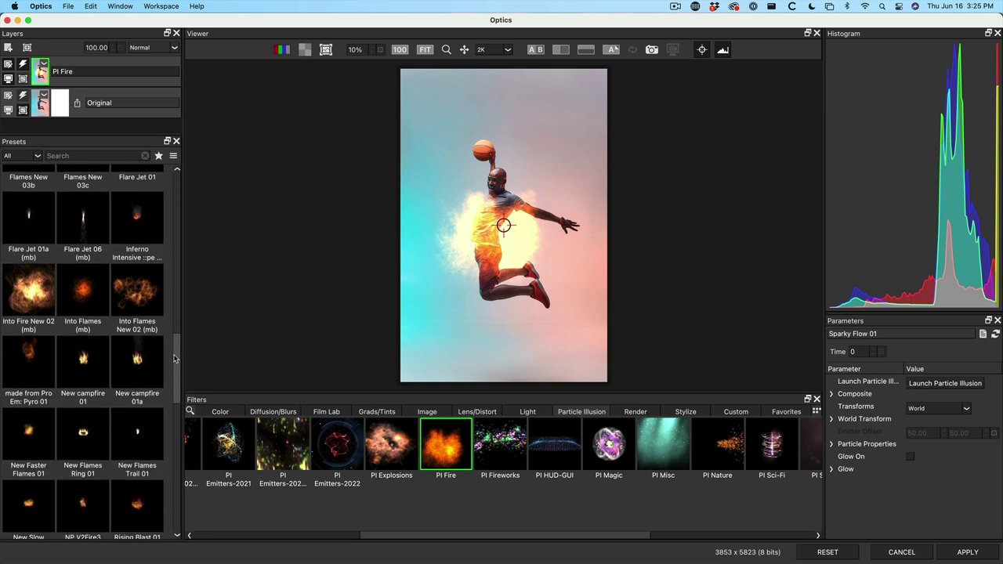
left_click(27, 365)
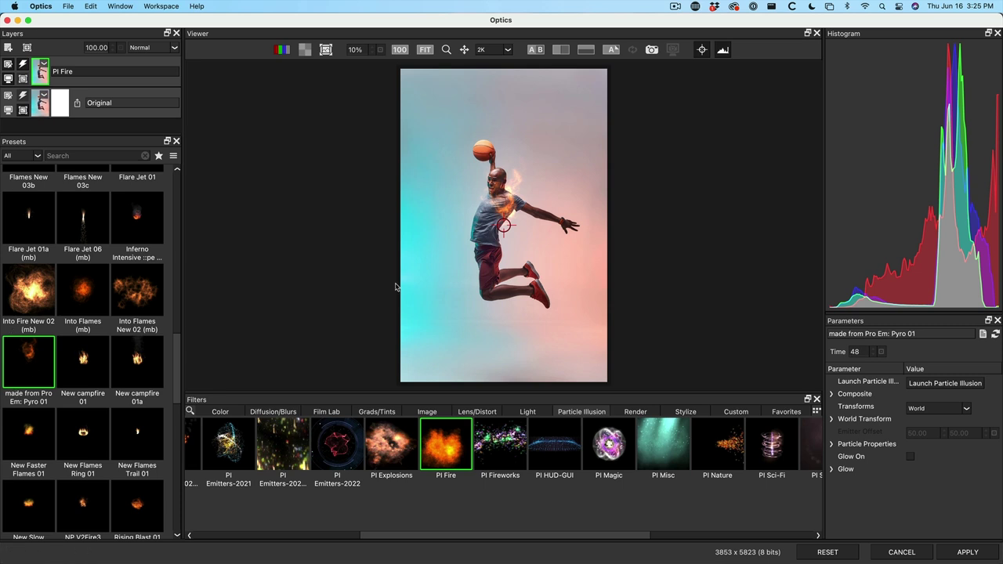
Move the fire emitter up onto the basketball and enlarge the Parameters panel
left_click_drag(503, 226, 495, 188)
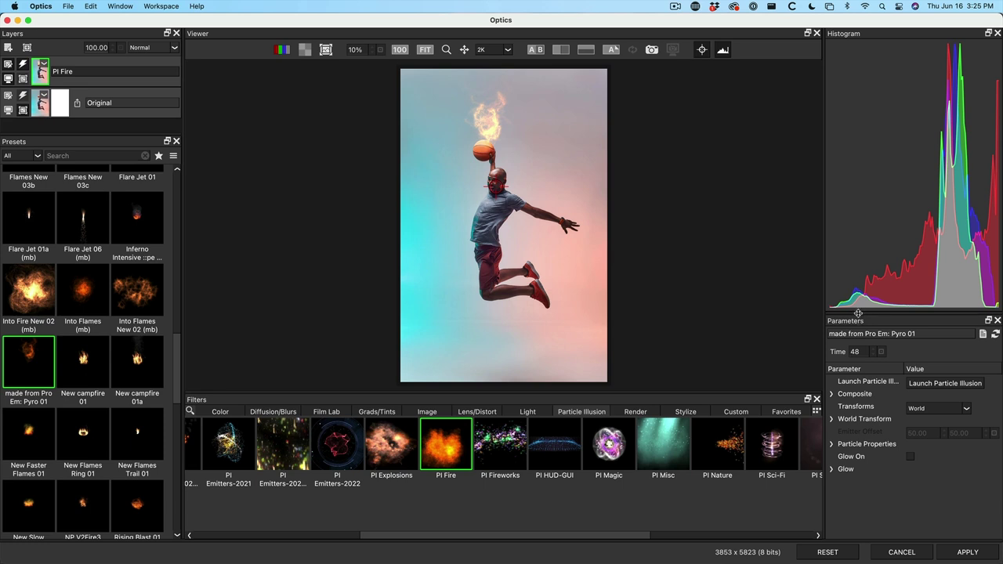
left_click_drag(858, 315, 845, 148)
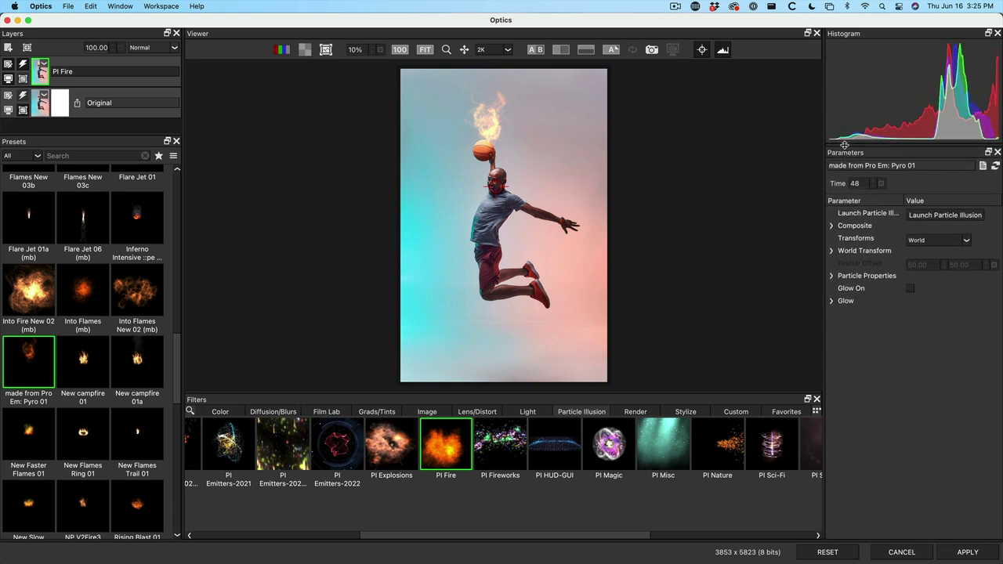
Set the PI Fire particle Life to 138 in Particle Properties
left_click(832, 276)
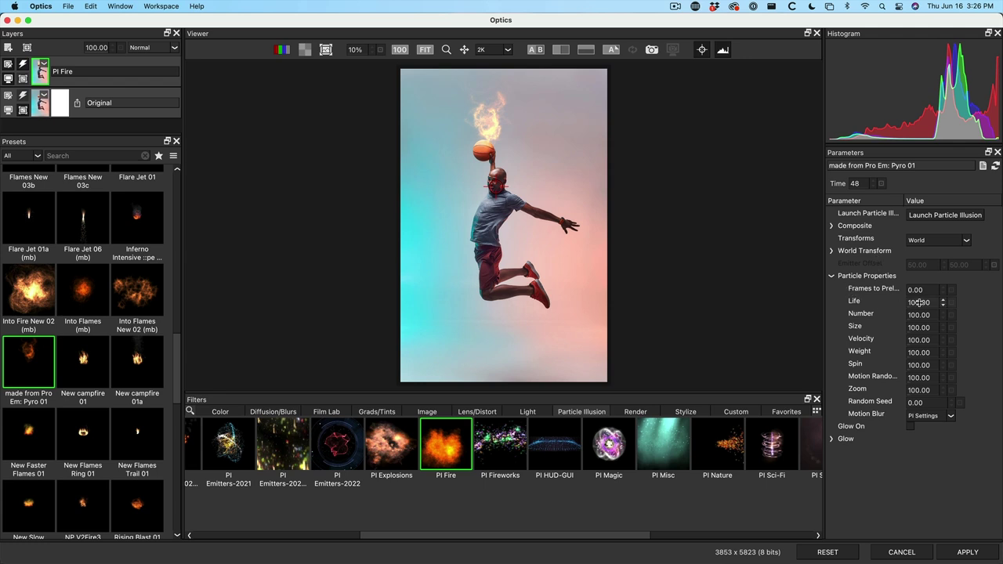
left_click_drag(919, 302, 839, 305)
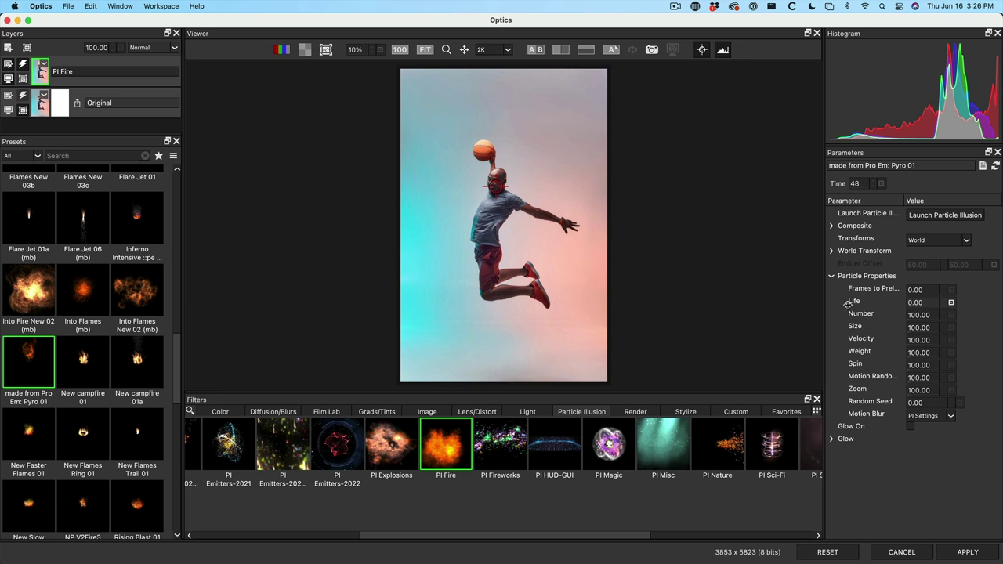
left_click_drag(856, 303, 933, 304)
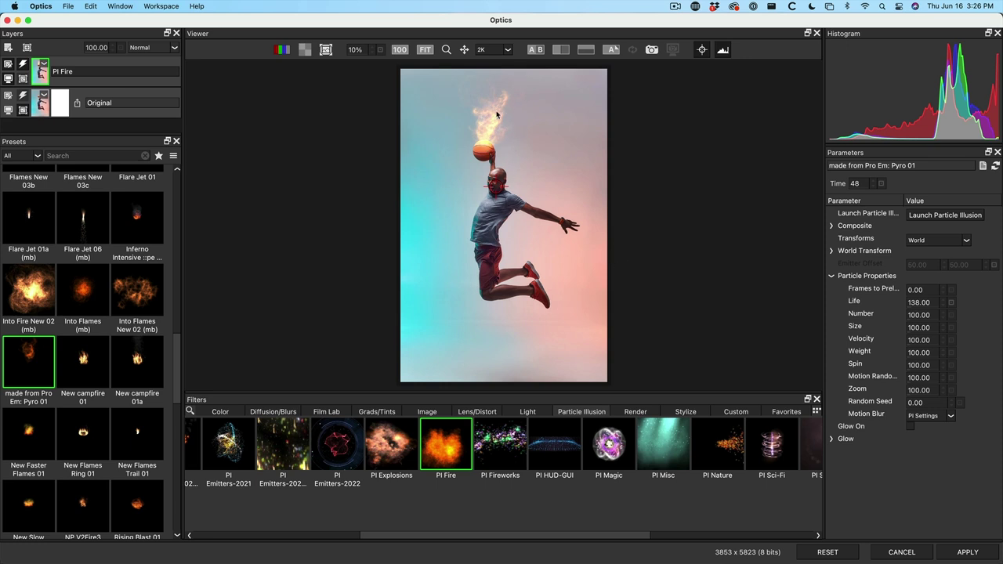
Set the PI Fire World Transform Rotate to 22 degrees
left_click(832, 251)
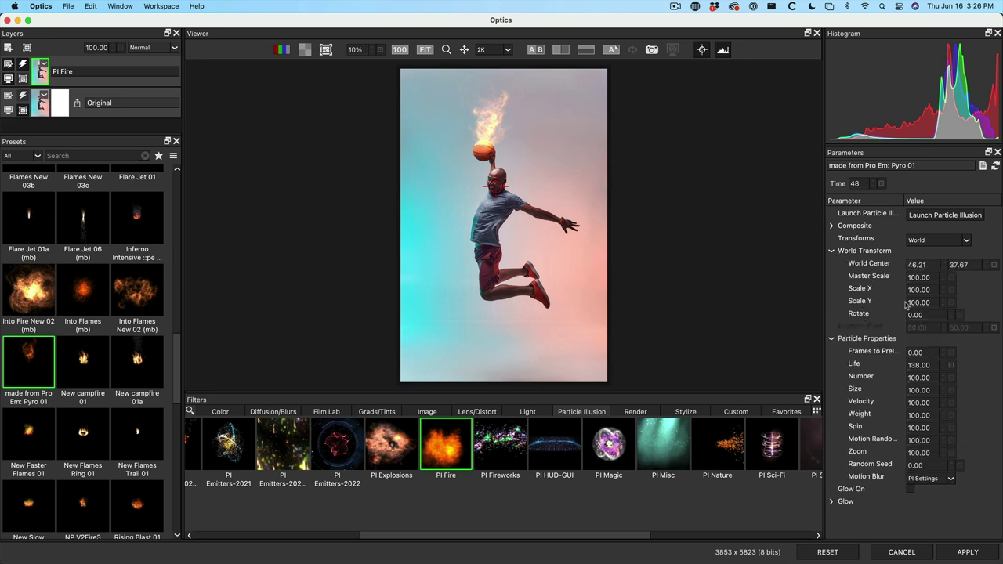
left_click_drag(911, 314, 928, 314)
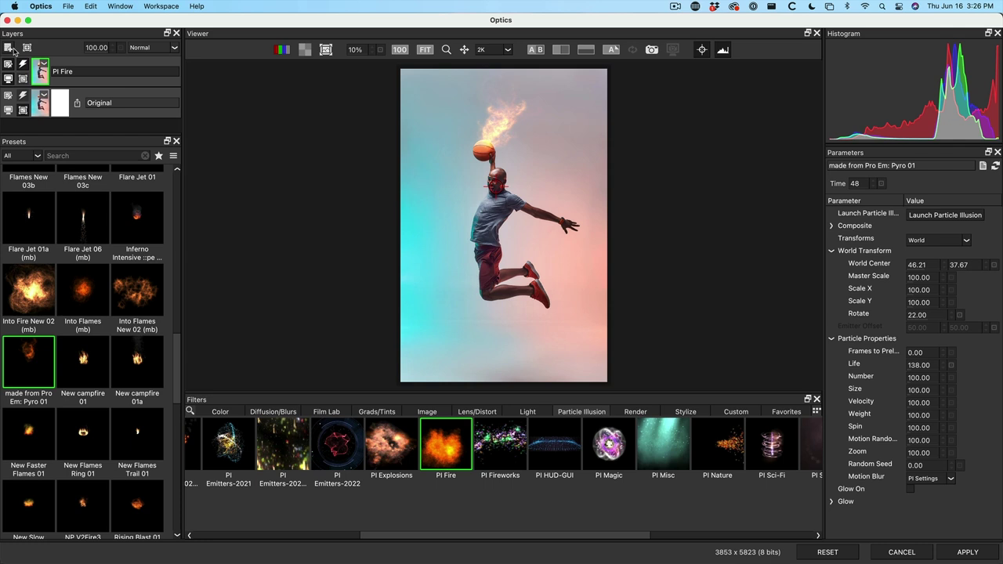
Add a new PI Smoke particle layer above the PI Fire layer
left_click(8, 49)
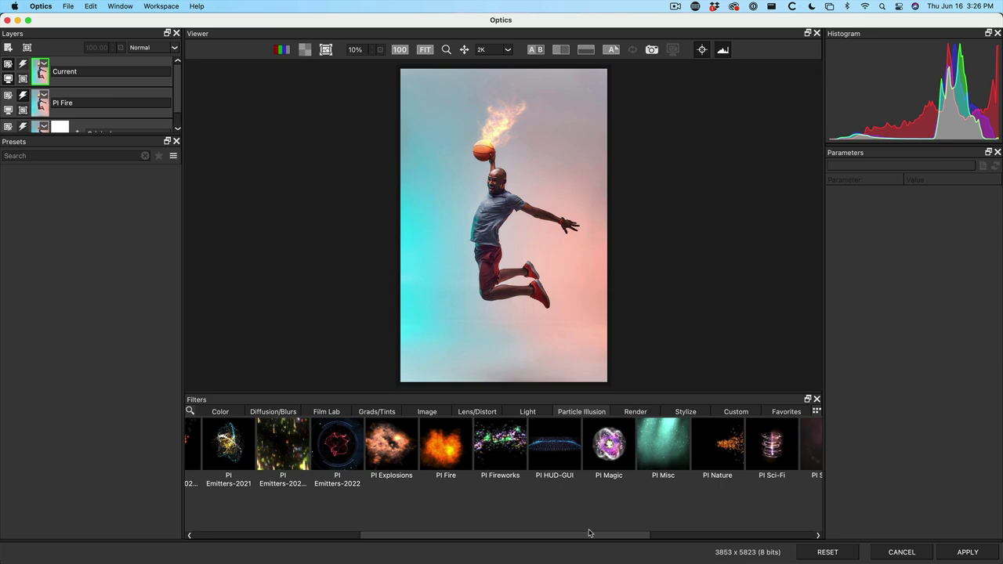
scroll(599, 493, "right", 5)
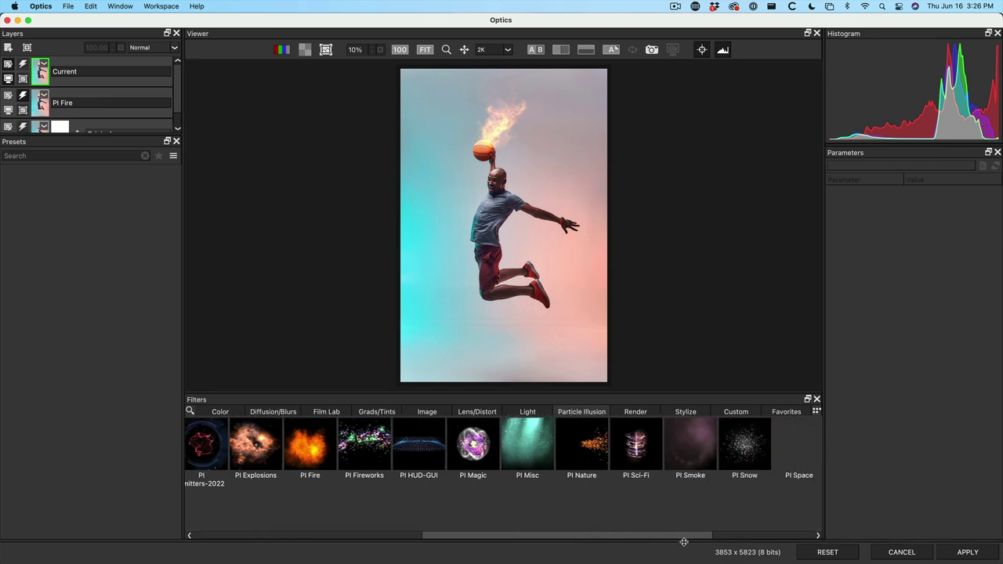
left_click(571, 450)
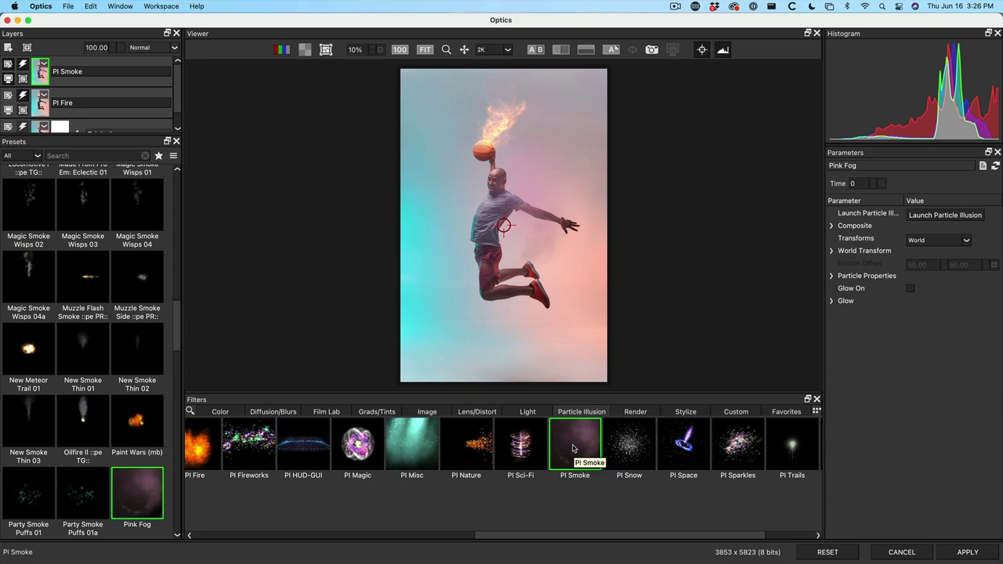
Choose the DustStorm01 smoke preset and shift its emitter down toward the ball
left_click(143, 282)
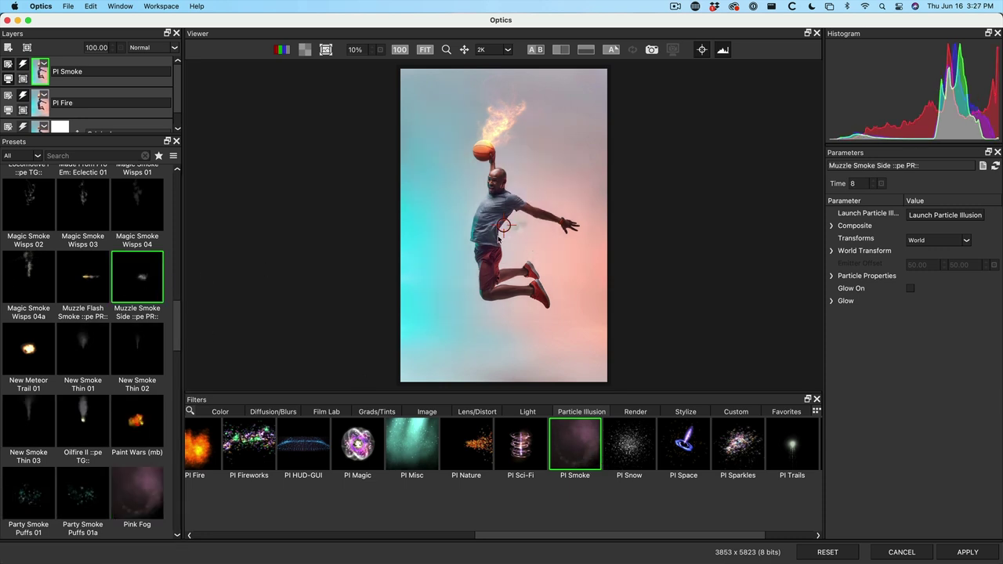
left_click(29, 204)
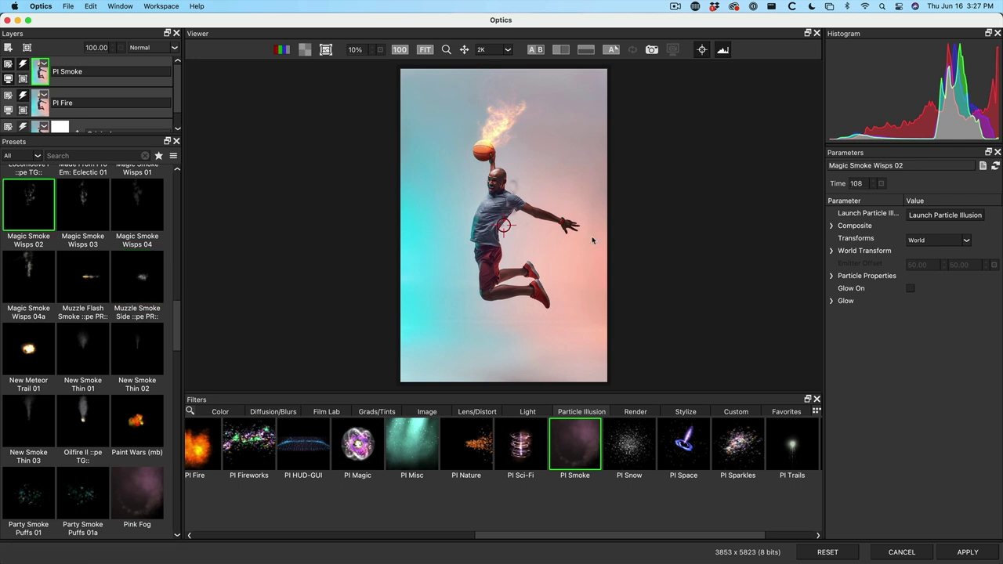
key("d")
key("u")
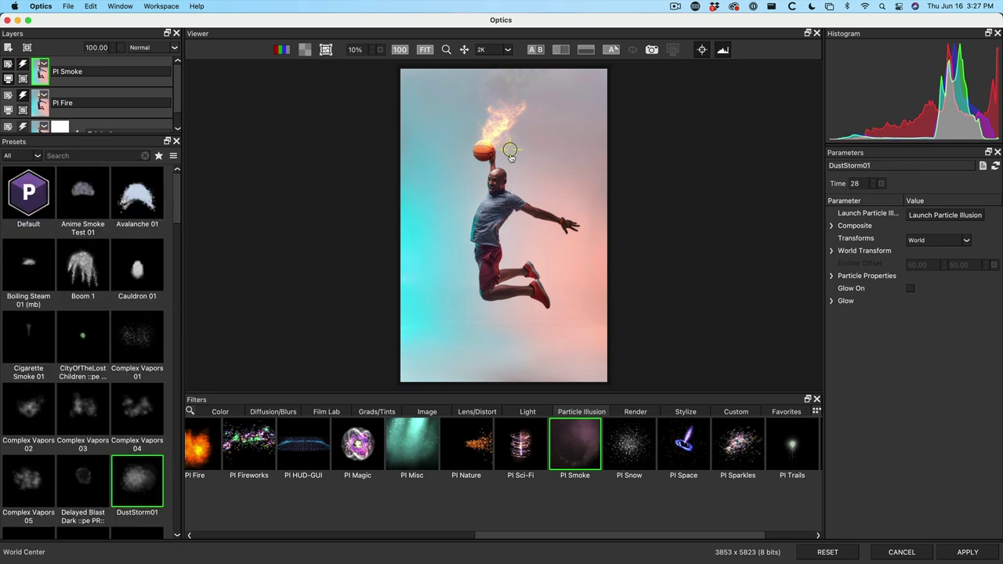
left_click_drag(511, 157, 511, 168)
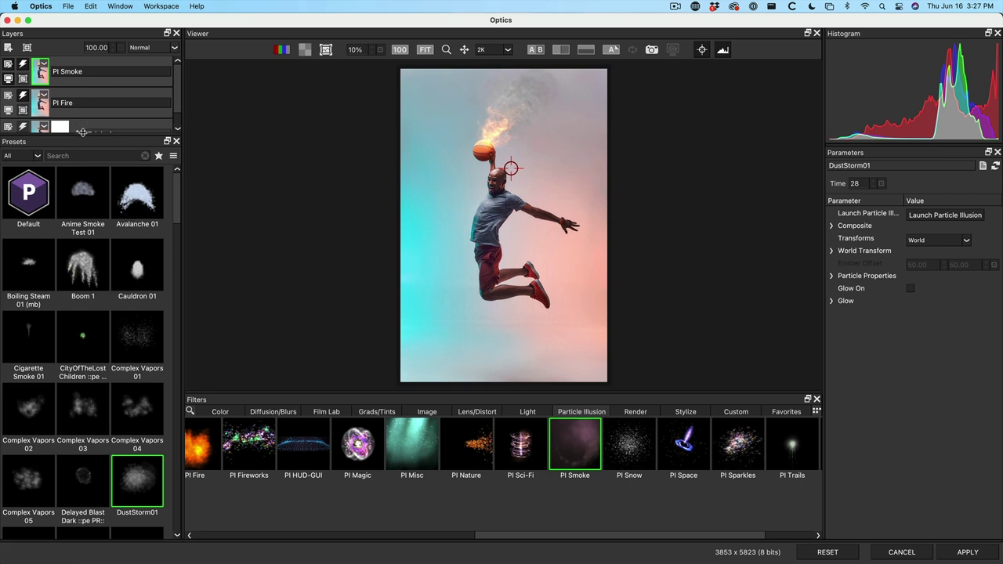
left_click_drag(82, 132, 82, 186)
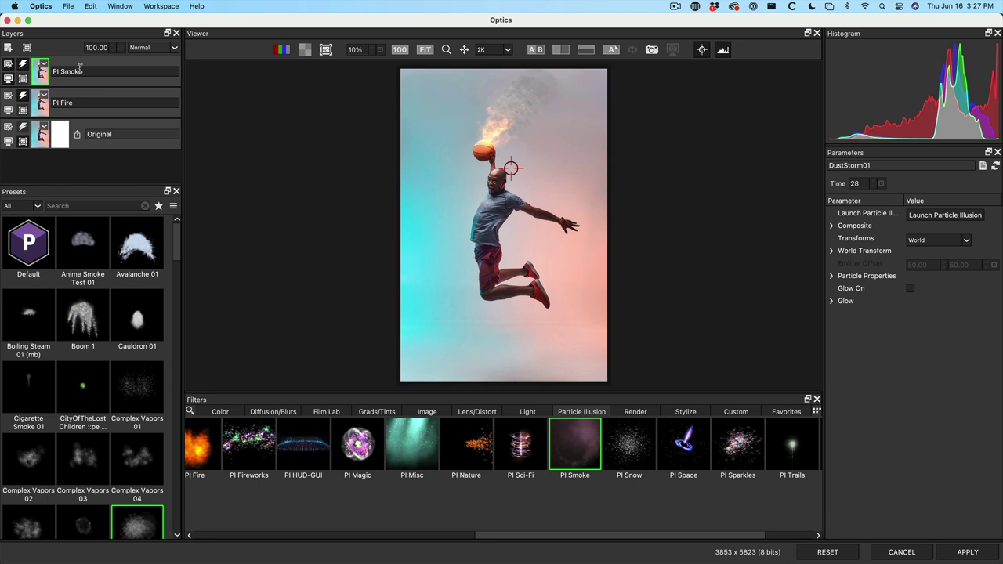
Drag PI Smoke below PI Fire in the layer stack and reselect PI Smoke
left_click_drag(69, 61, 69, 89)
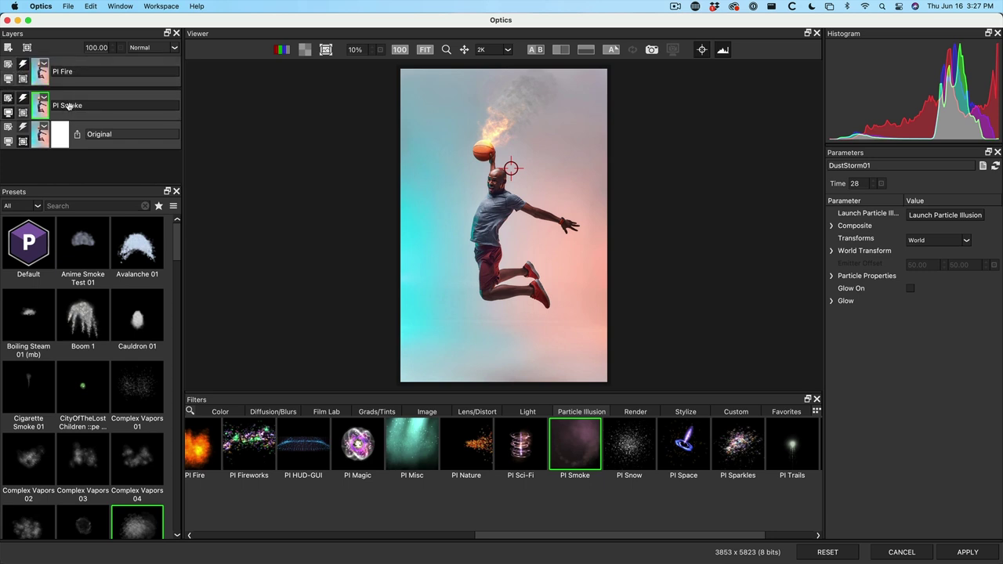
left_click(68, 106)
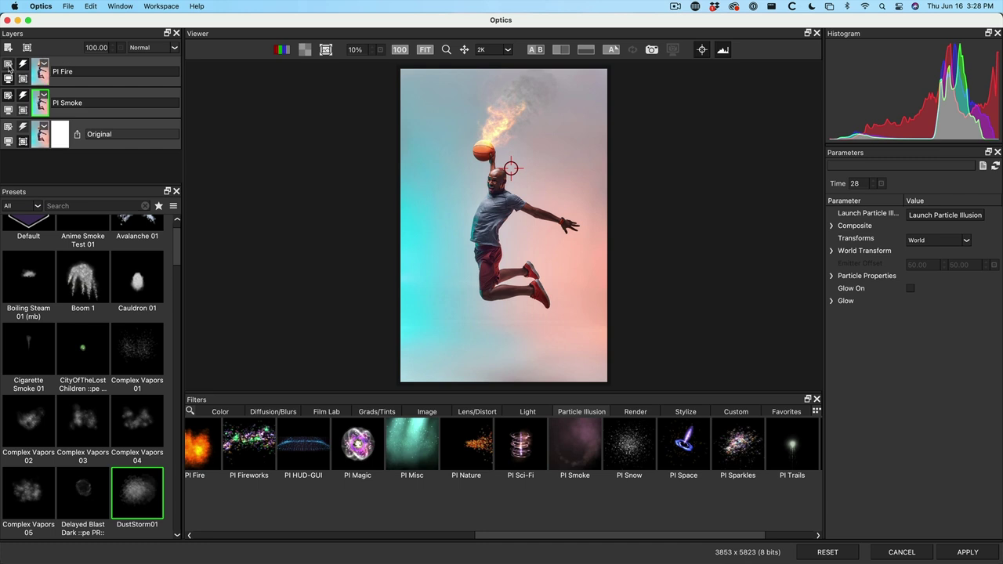
left_click(8, 68)
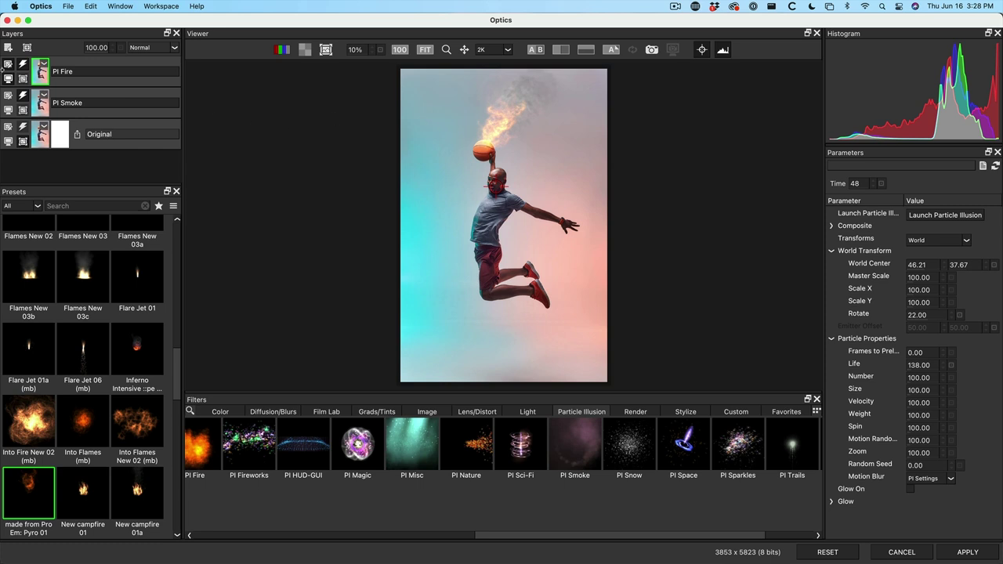
left_click(11, 95)
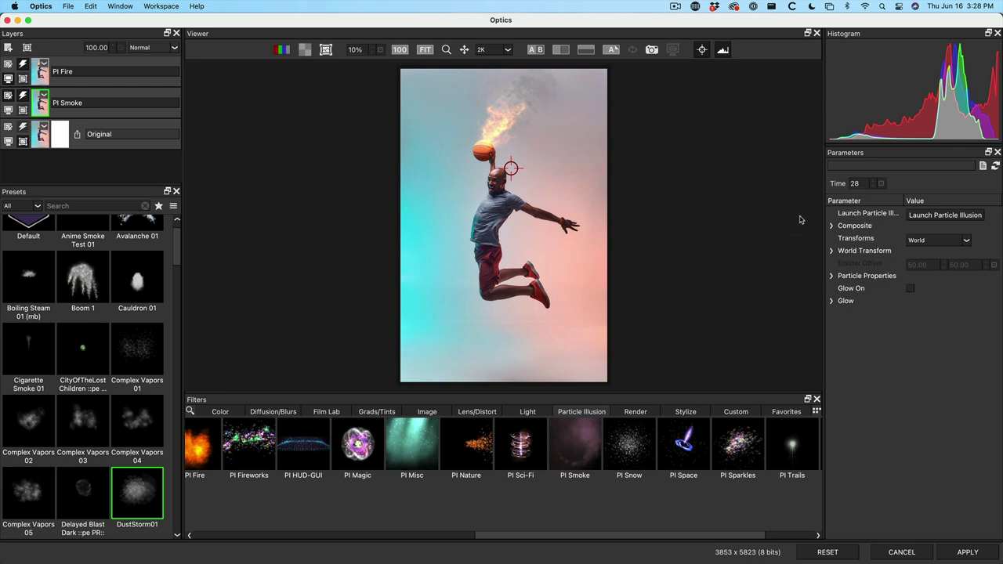
Lower the PI Smoke particle Life to 40 and show a split-view comparison
left_click(832, 275)
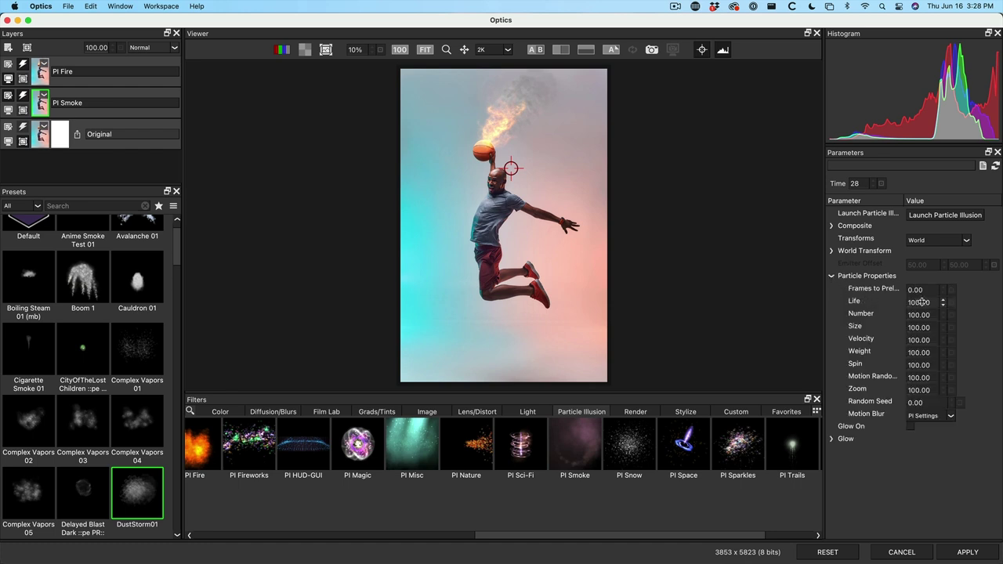
left_click_drag(921, 302, 992, 310)
left_click_drag(918, 315, 891, 314)
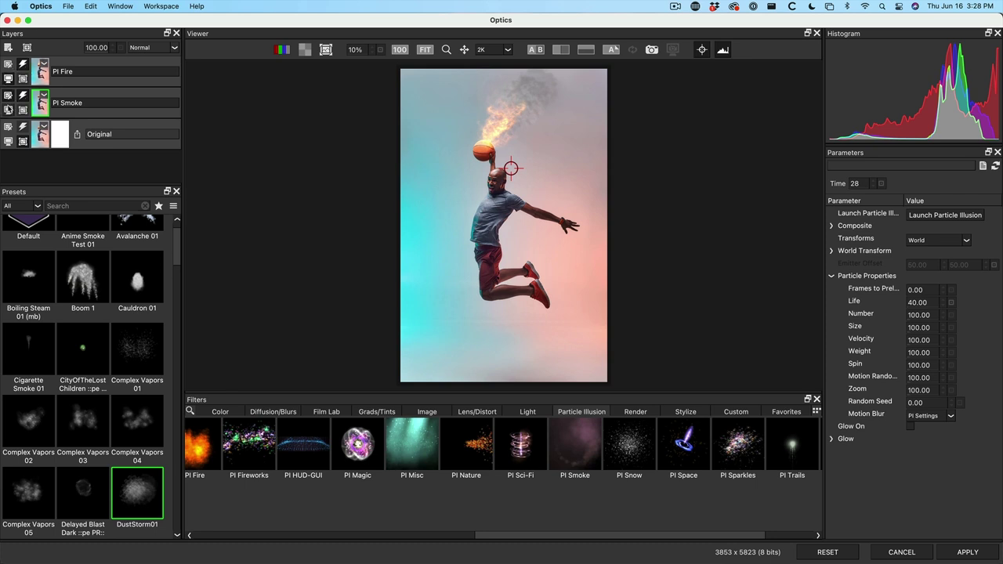
left_click_drag(8, 110, 701, 213)
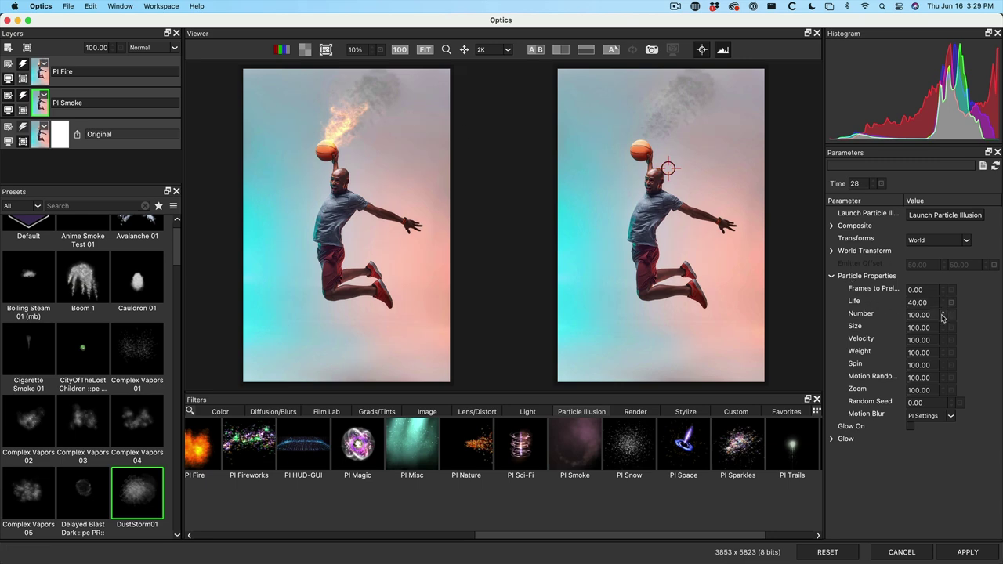
Set smoke size 128 and Life 23, nudge the emitter lower, and apply to Photoshop
left_click_drag(913, 328, 933, 332)
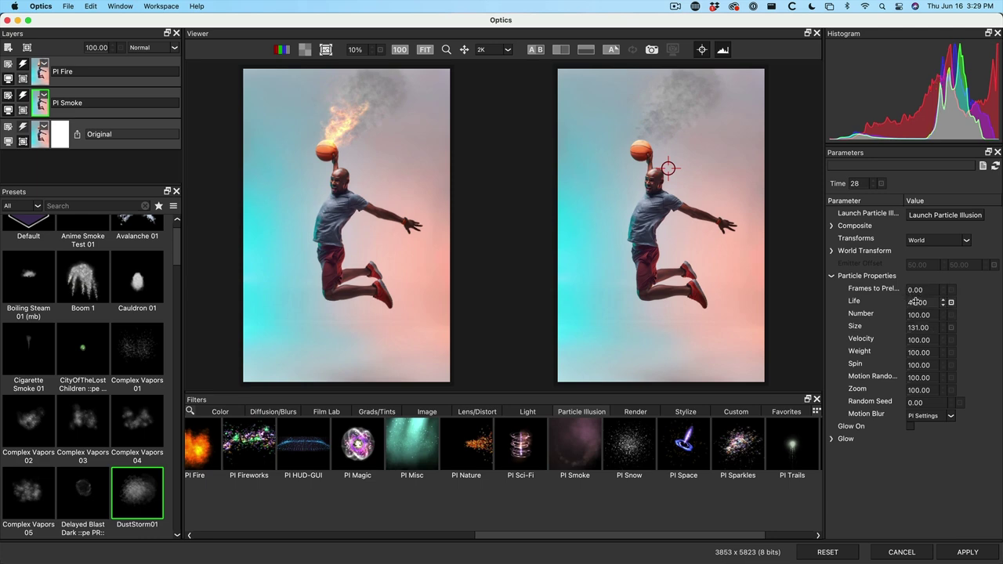
mouse_move(921, 302)
left_mouse_down()
mouse_move(893, 300)
mouse_move(912, 295)
left_mouse_up()
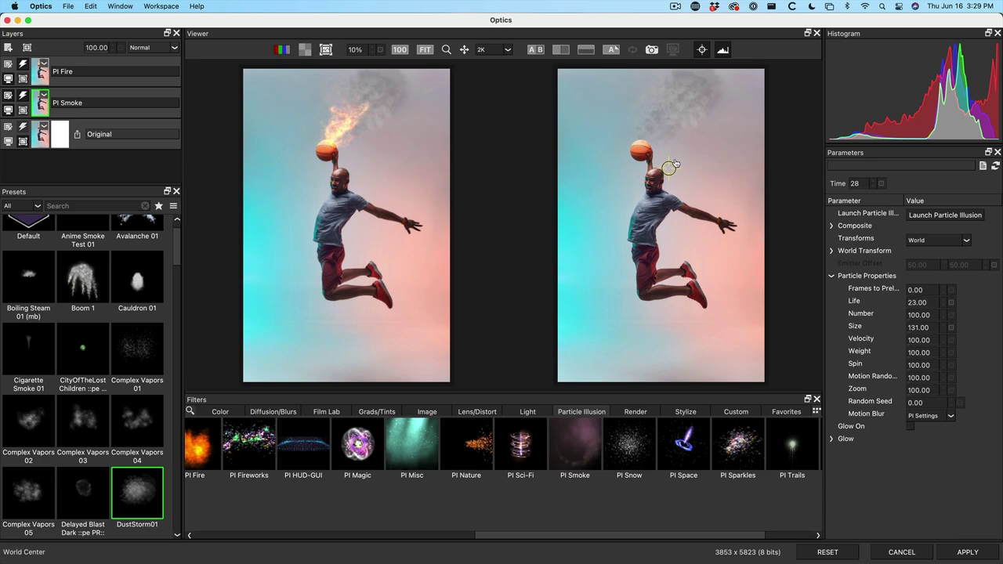
left_click_drag(671, 163, 671, 165)
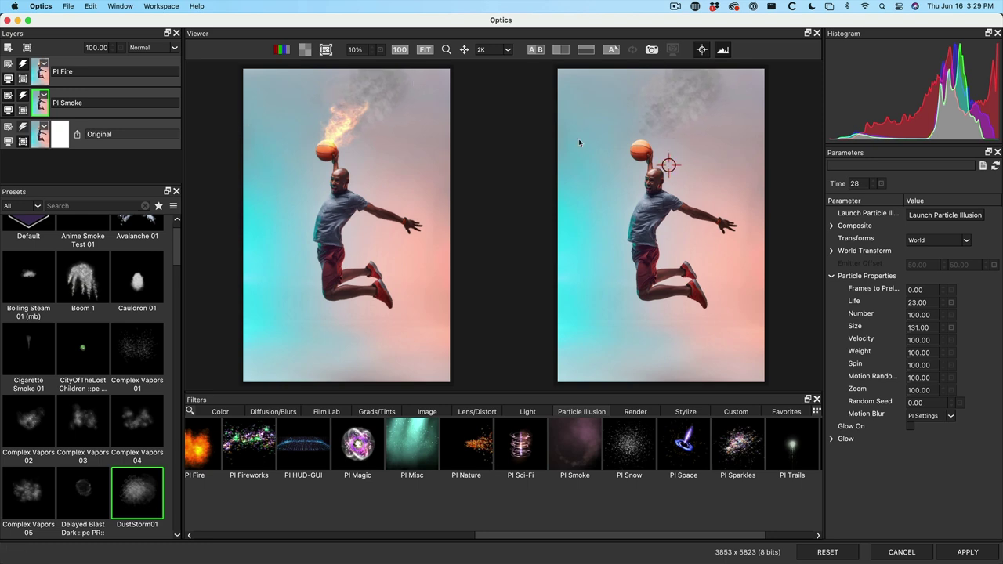
left_click(960, 551)
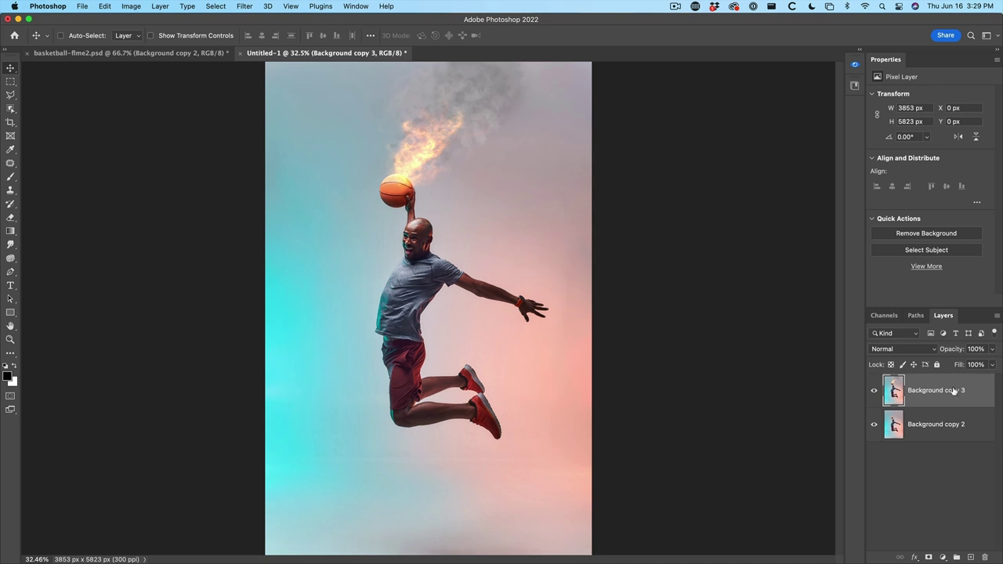
Duplicate the burning-ball layer with Cmd+J and launch Optics 2022 on Background copy 4
key("super+j")
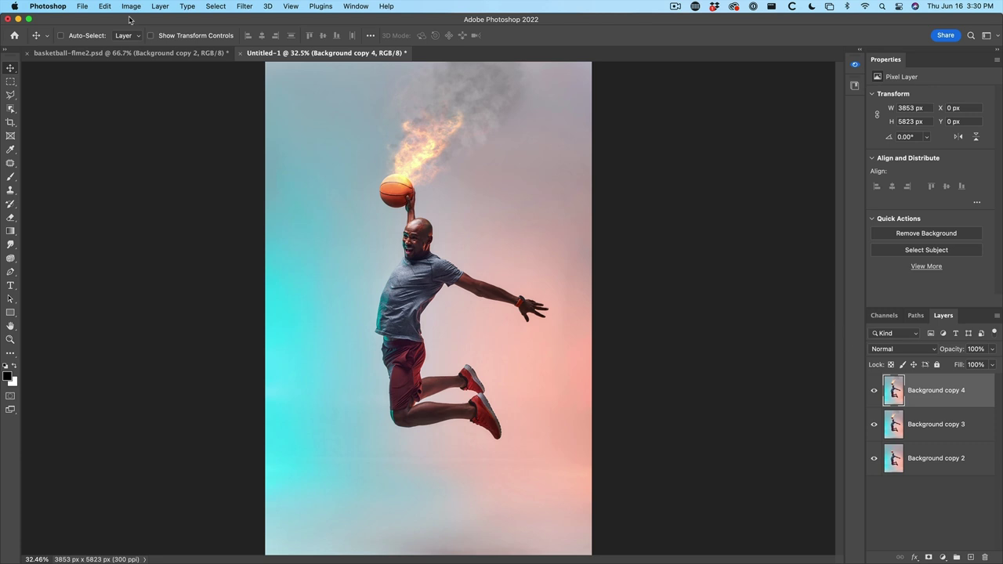
left_click(244, 6)
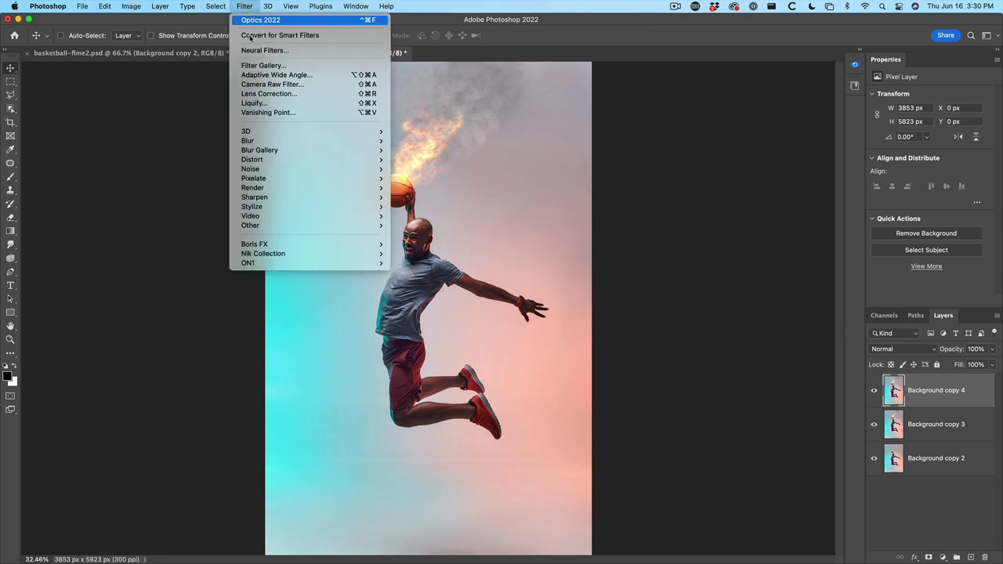
mouse_move(266, 243)
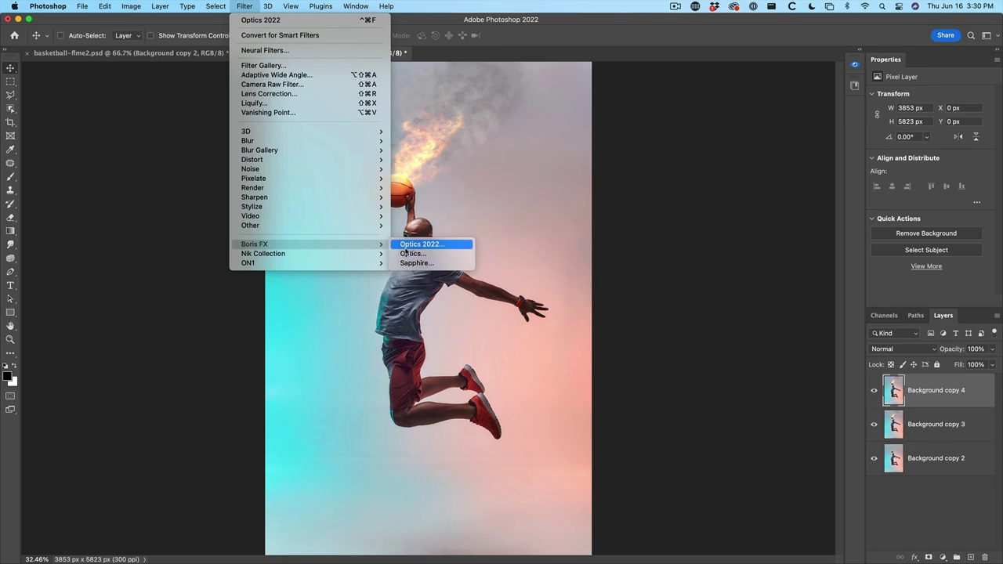
left_click(416, 245)
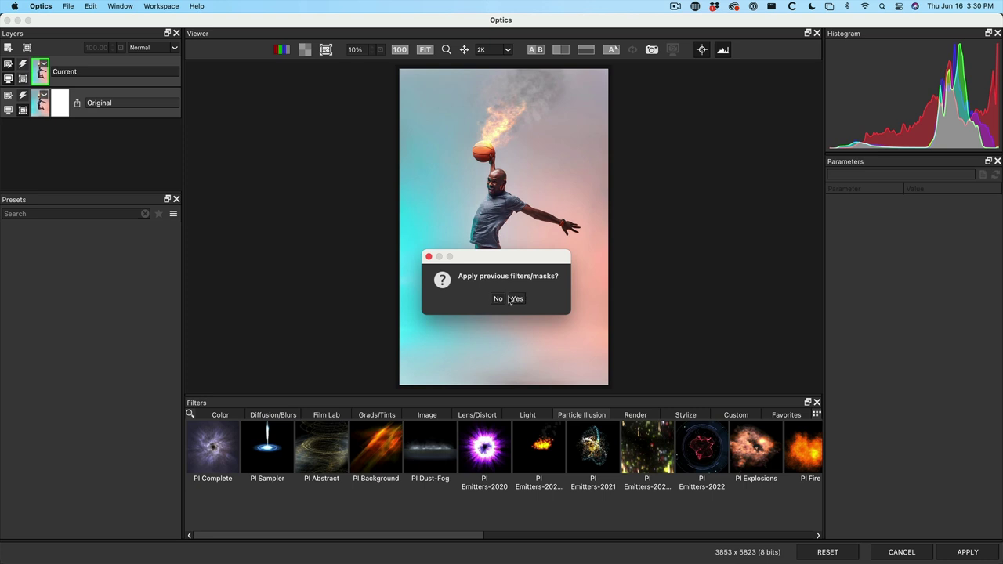
Reuse the previous filters, add PI Sci-Fi particles and move their rings down to the hips
left_click(512, 298)
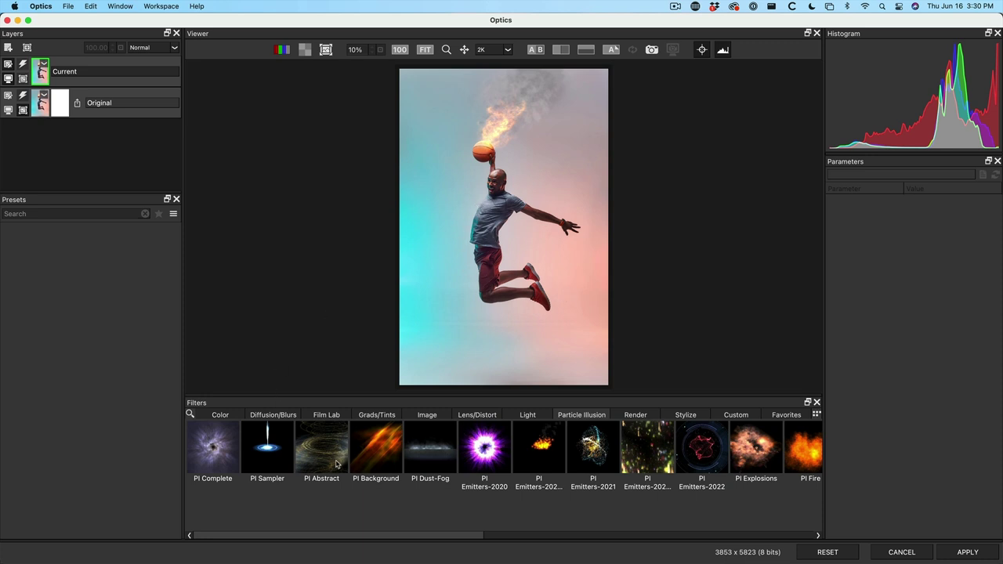
scroll(550, 482, "right", 10)
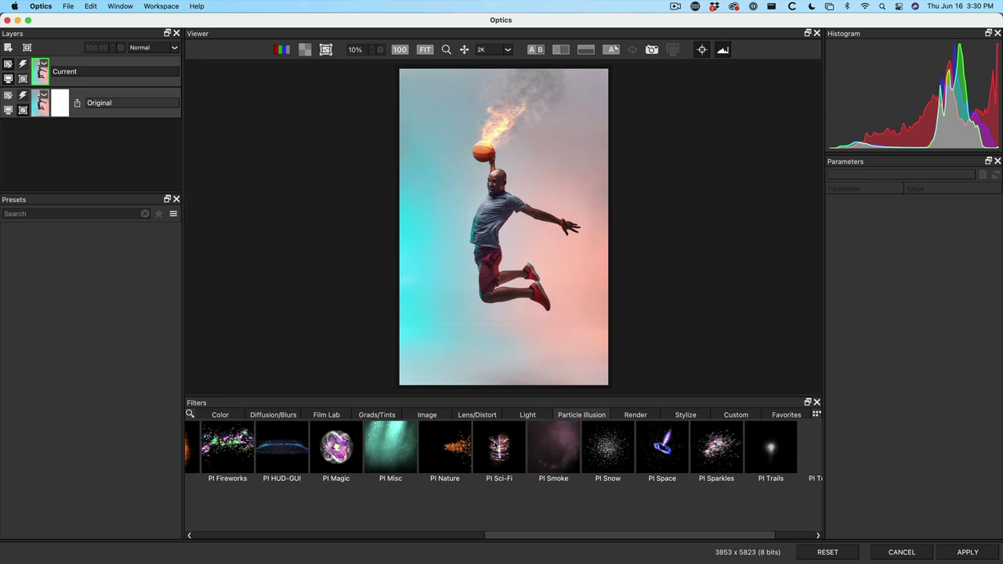
left_click(496, 445)
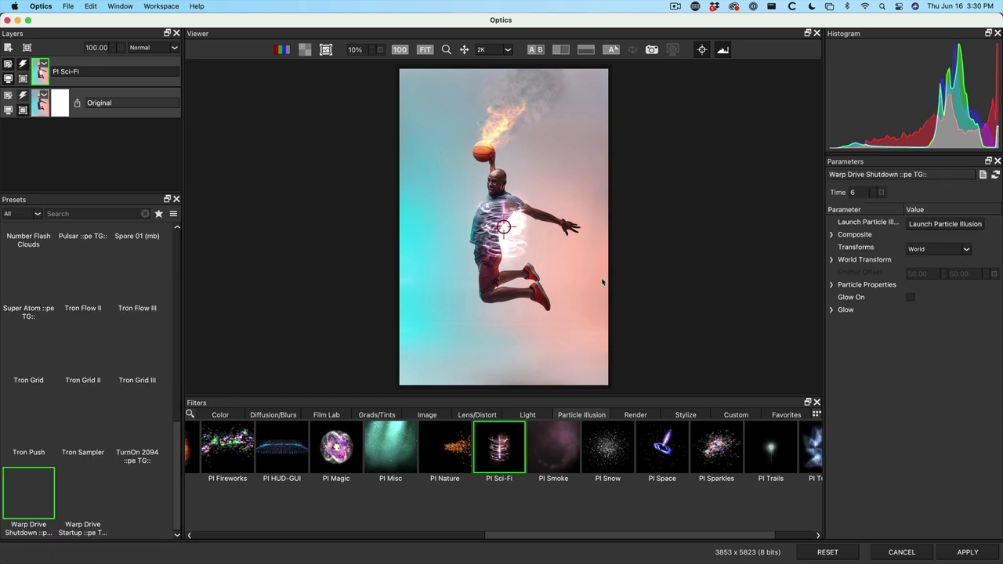
mouse_move(503, 228)
left_mouse_down()
mouse_move(497, 255)
mouse_move(513, 221)
left_mouse_up()
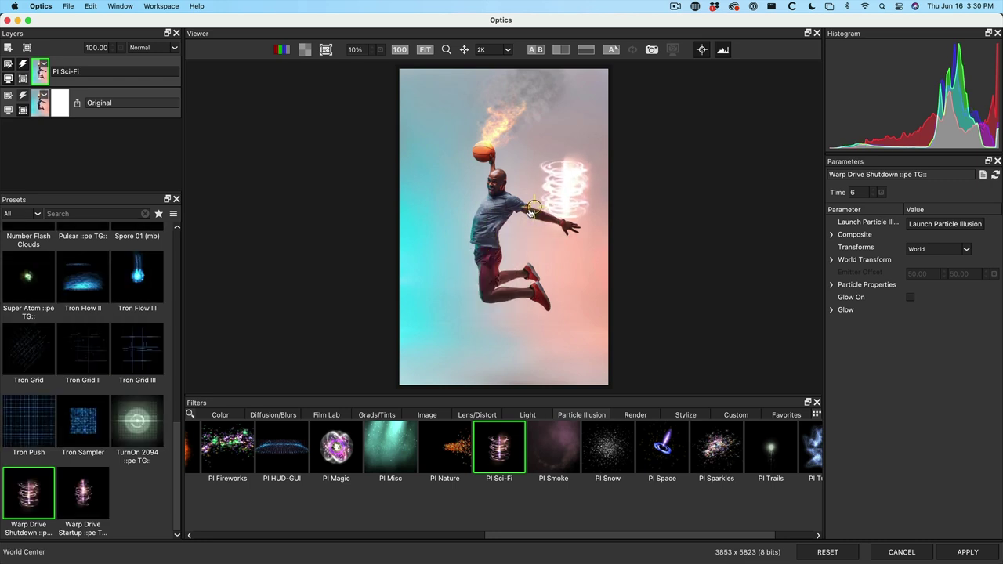
left_click_drag(475, 254, 494, 247)
Try the Tron Flow III preset, then switch to PI Space with Voyager Transport overlay 011
left_click(149, 271)
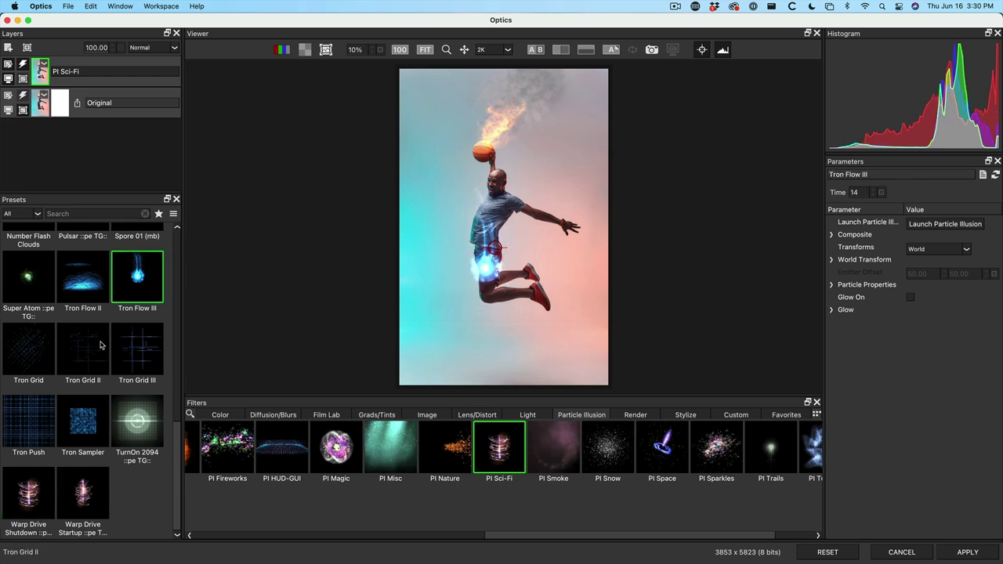
scroll(101, 345, "up", 5)
scroll(101, 345, "up", 4)
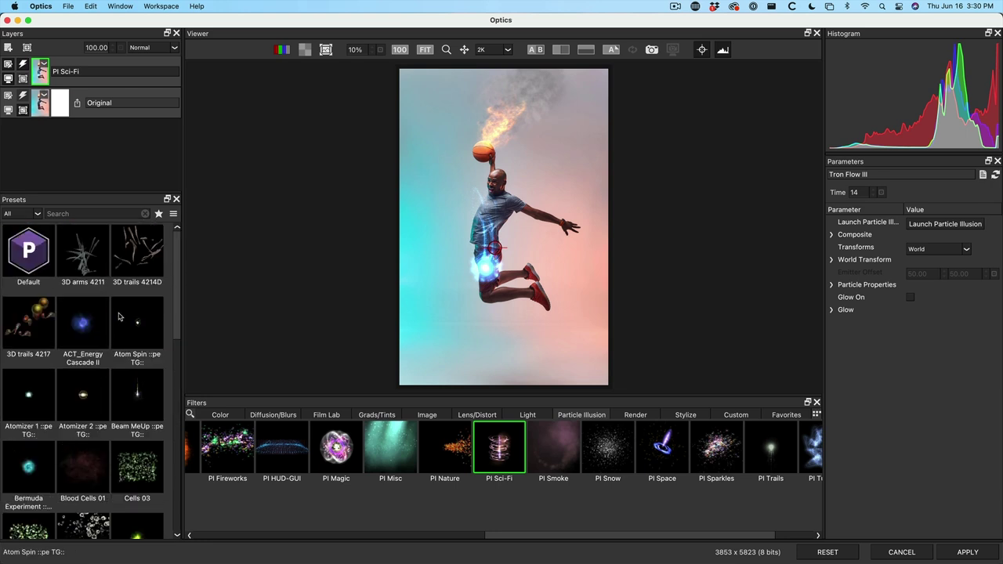
scroll(119, 321, "down", 9)
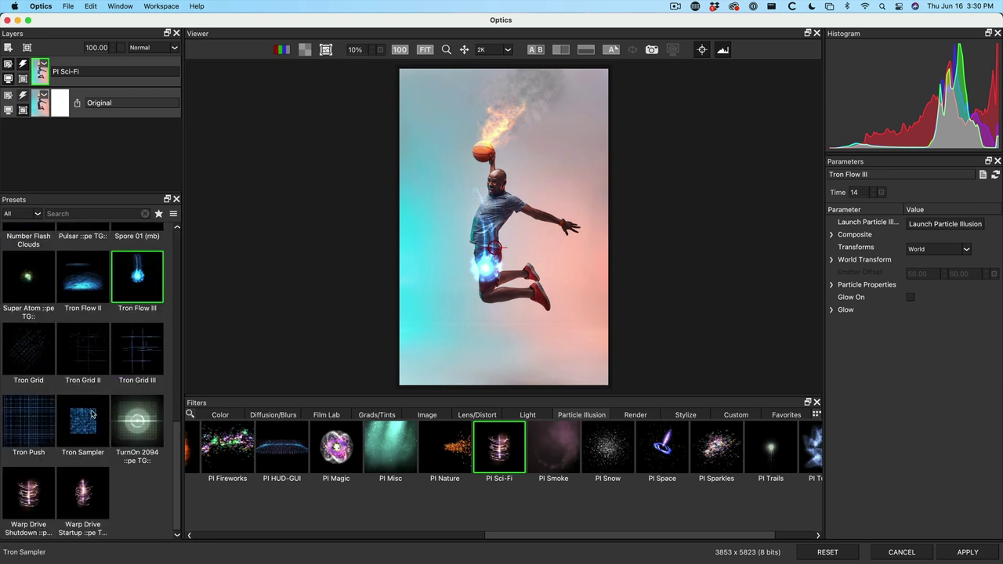
left_click(662, 447)
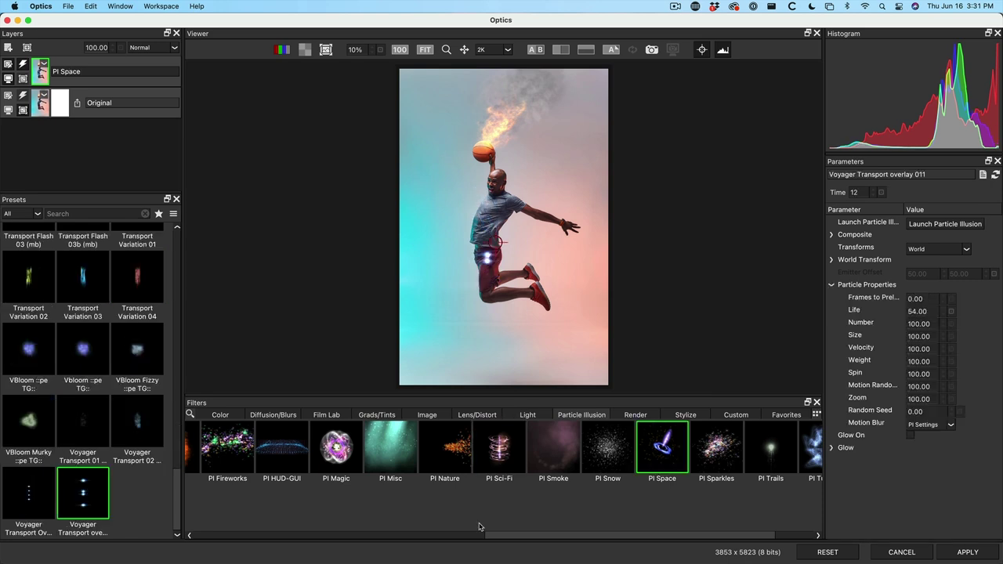
Switch to PI Smoke, choose Complex Vapors 02 and move its emitter left onto the chest
left_click(561, 448)
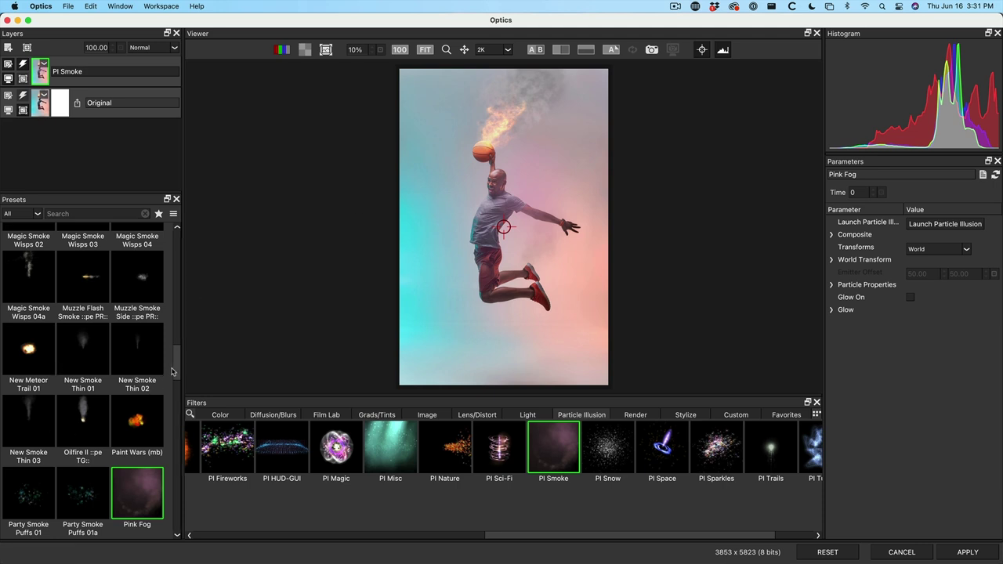
scroll(176, 364, "up", 1)
left_click_drag(177, 364, 173, 243)
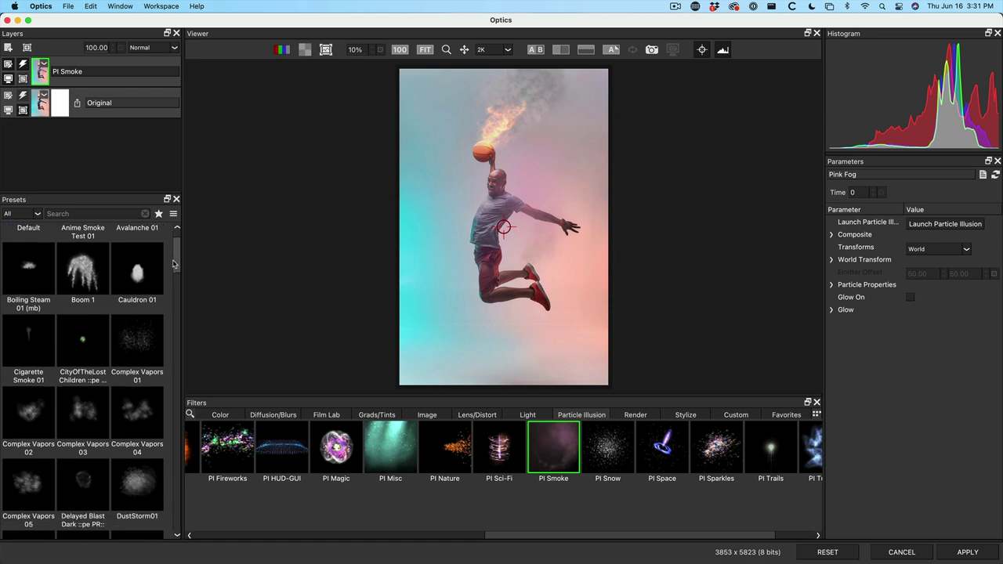
scroll(67, 368, "down", 3)
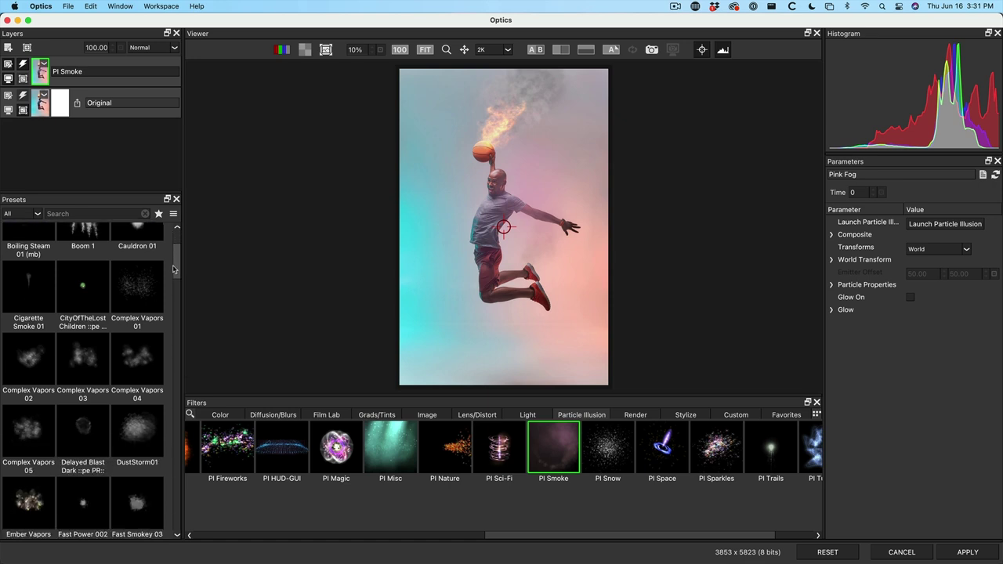
left_click(28, 349)
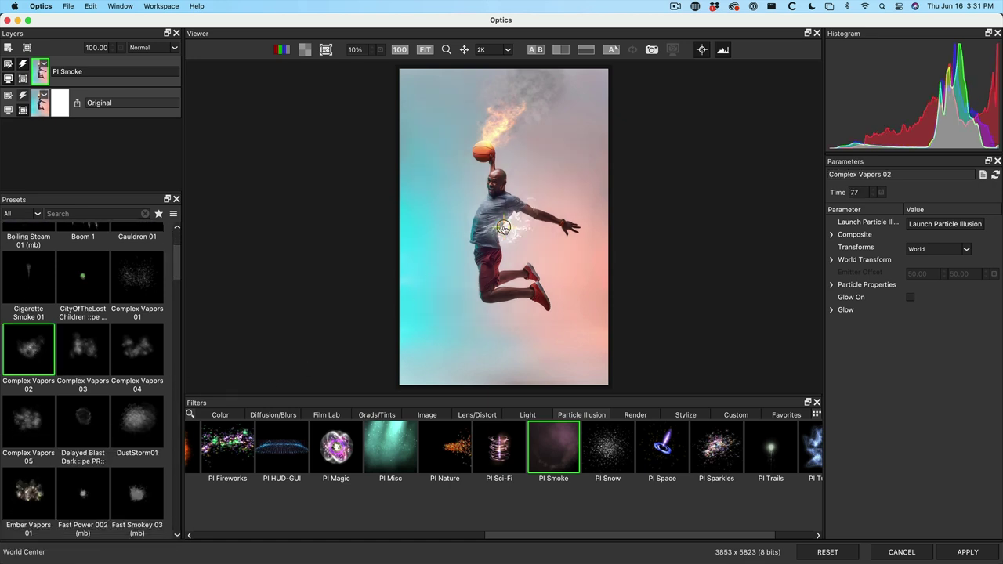
left_click_drag(503, 228, 494, 227)
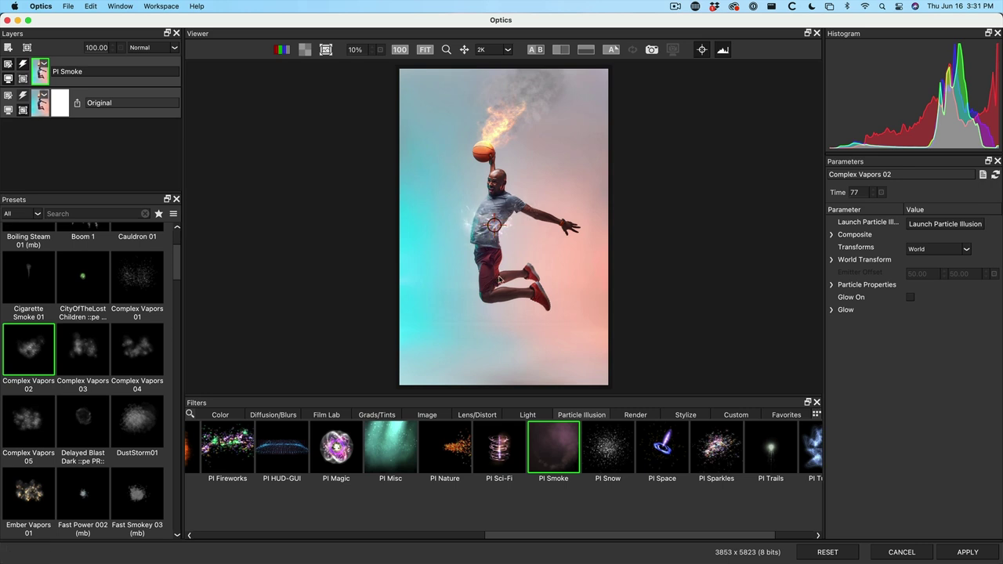
Raise the vapor particles' Life to 190 under Particle Properties
left_click(832, 285)
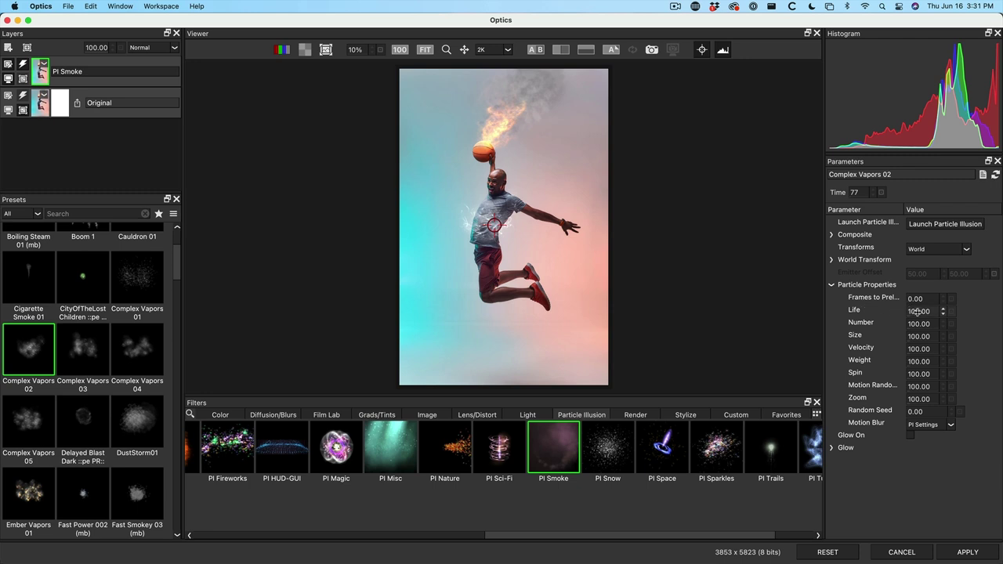
left_click_drag(918, 312, 955, 311)
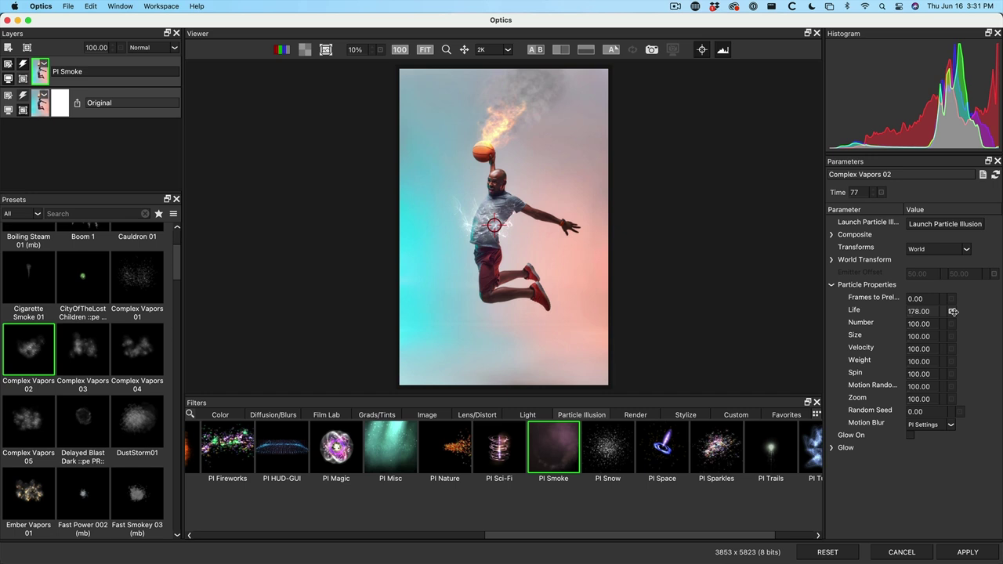
left_click_drag(952, 311, 963, 311)
Set the Composite Tint Color of the Complex Vapors 02 particles to light blue
left_click(832, 235)
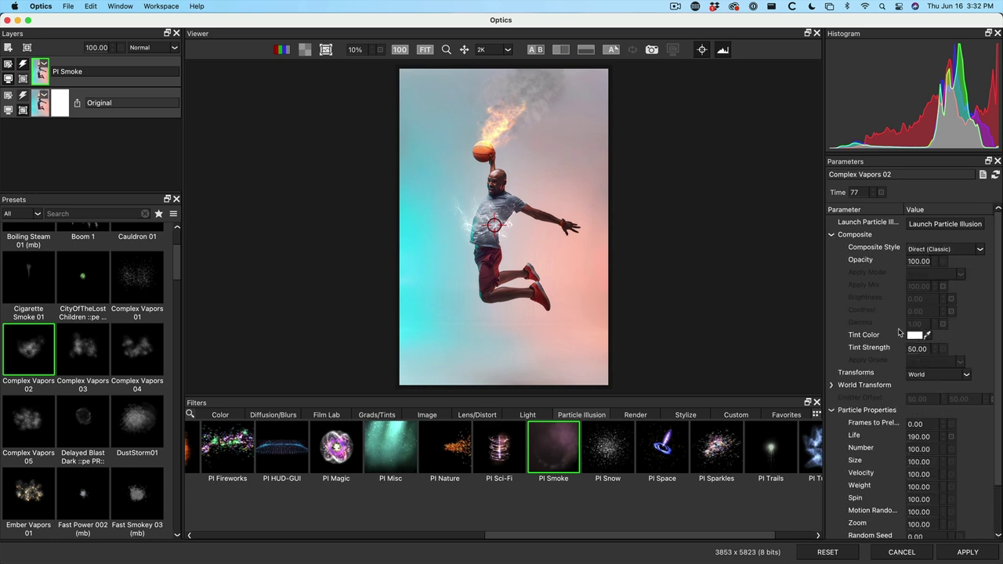
left_click(913, 335)
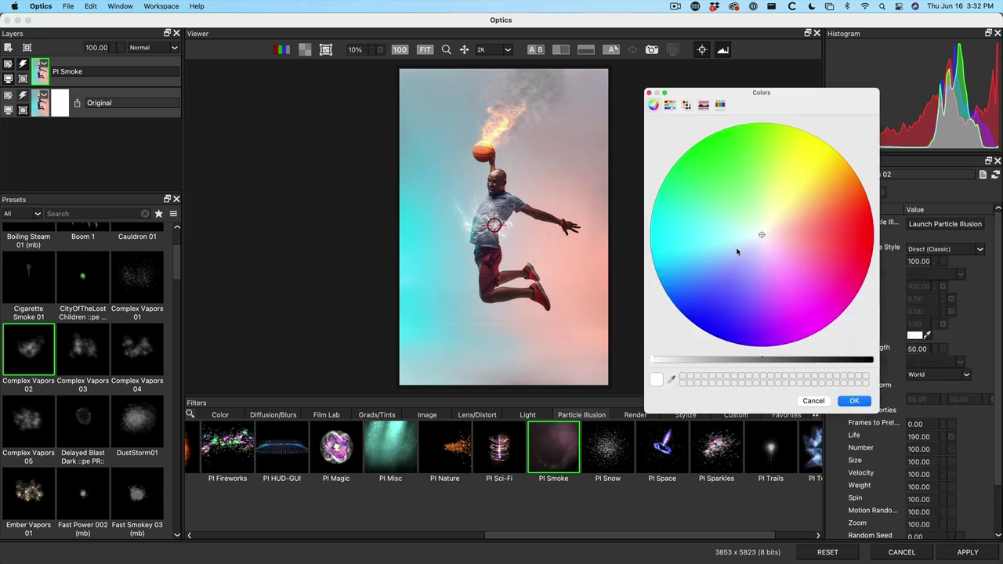
left_click_drag(736, 251, 720, 270)
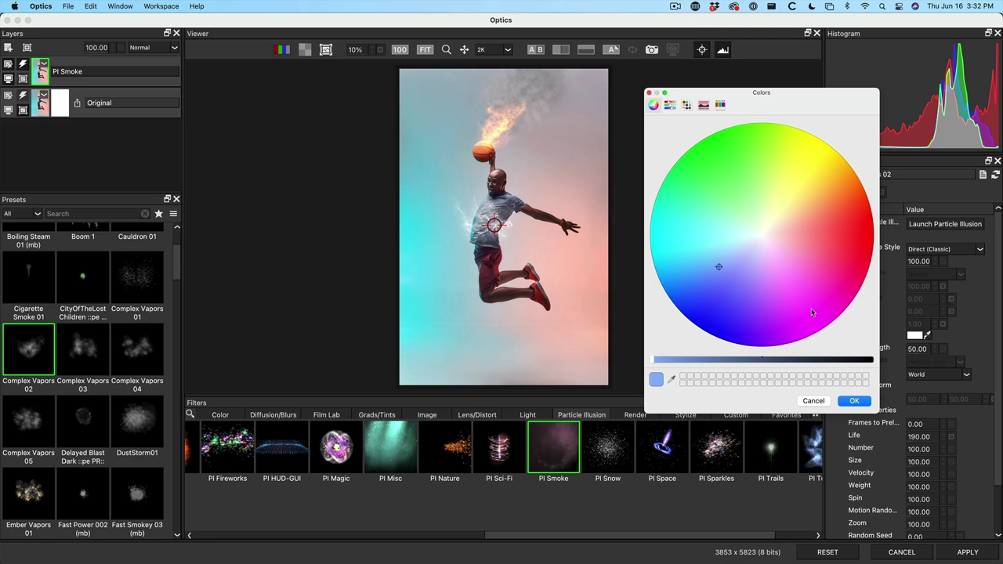
left_click(854, 402)
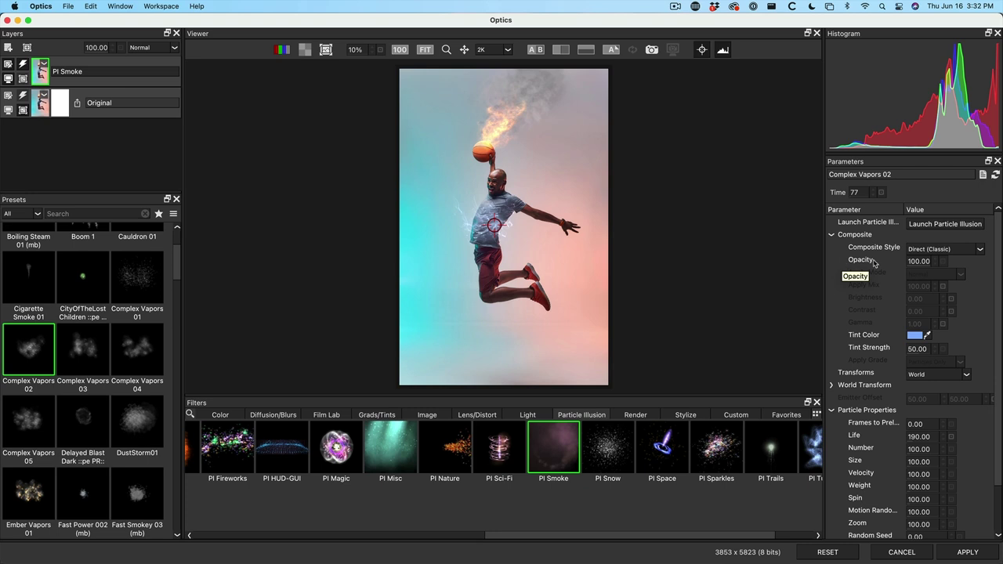
Set Composite Style to Alpha + Apply Mode with Apply Mode None, and apply the effect
left_click(940, 249)
left_click(943, 266)
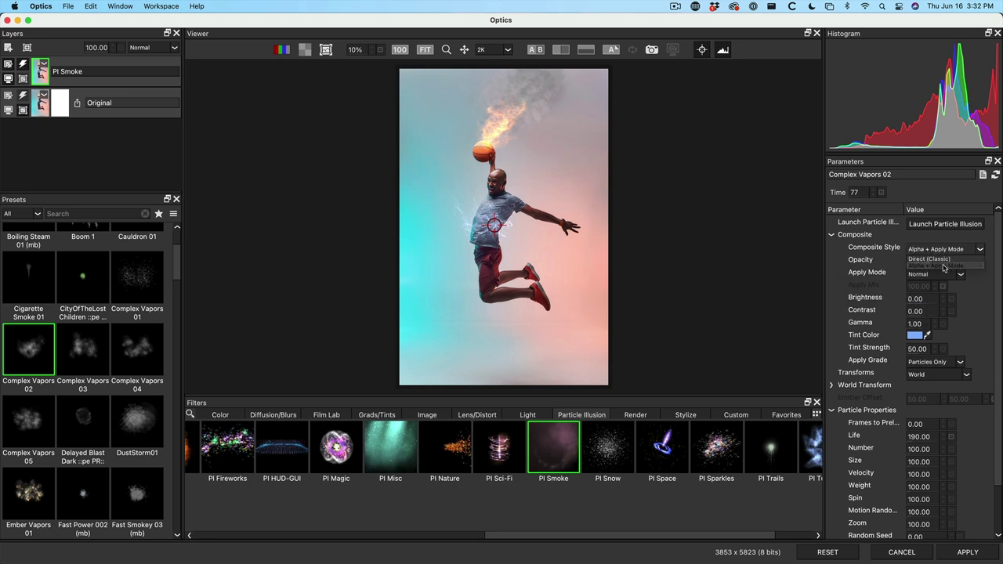
left_click(923, 276)
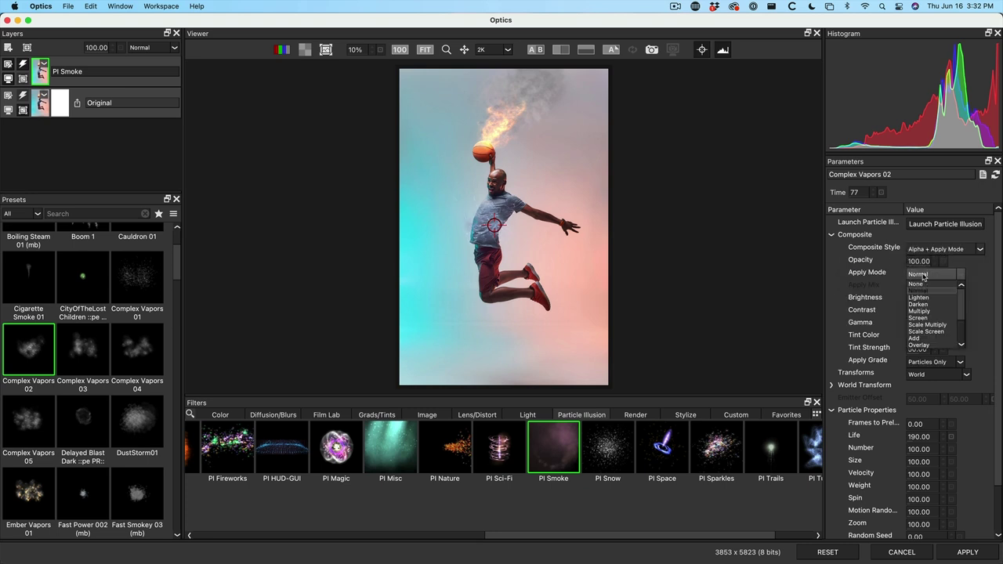
left_click(921, 284)
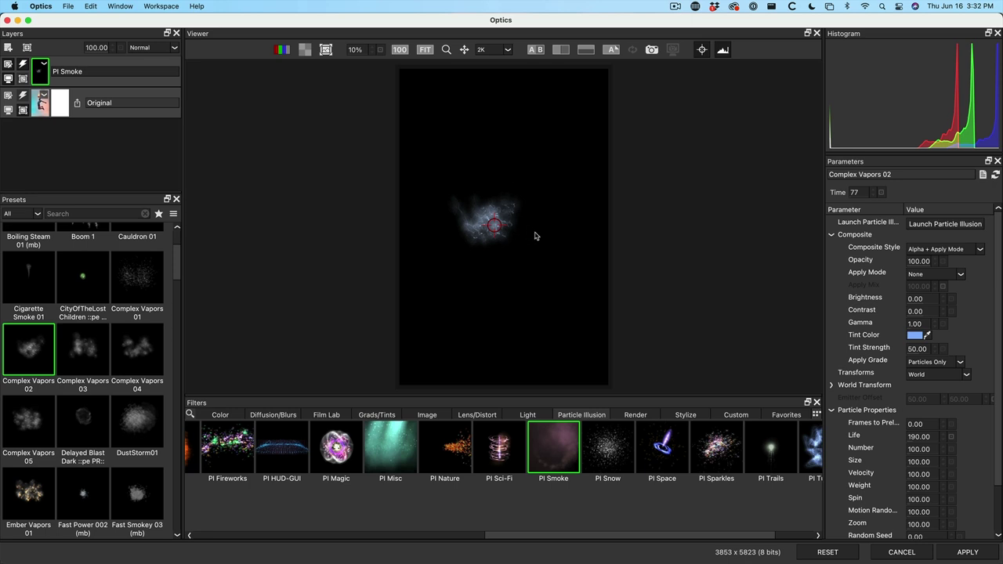
scroll(892, 533, "down", 1)
left_click(962, 552)
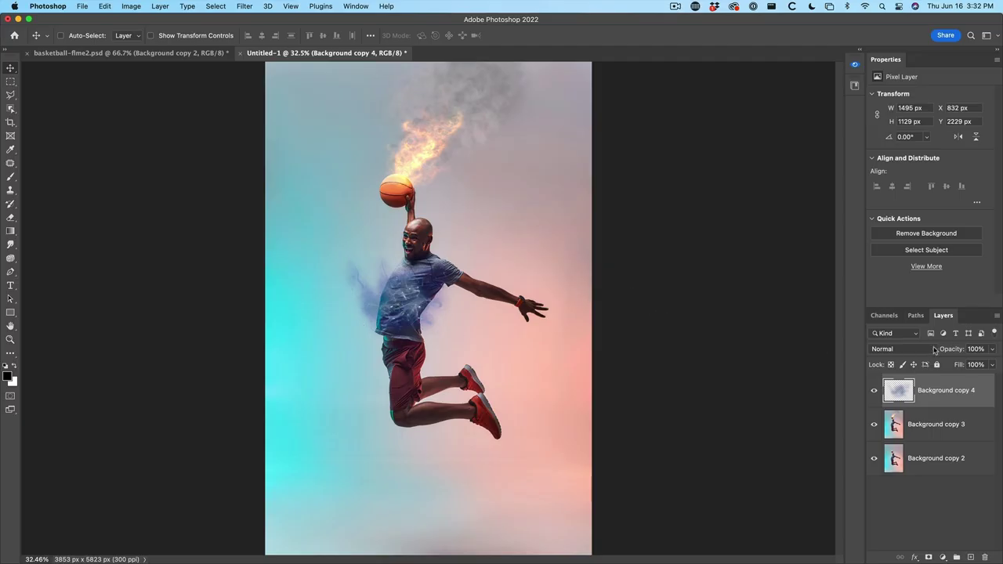
Set Background copy 4 to Screen blend mode and drag it up-left over the torso
left_click(920, 353)
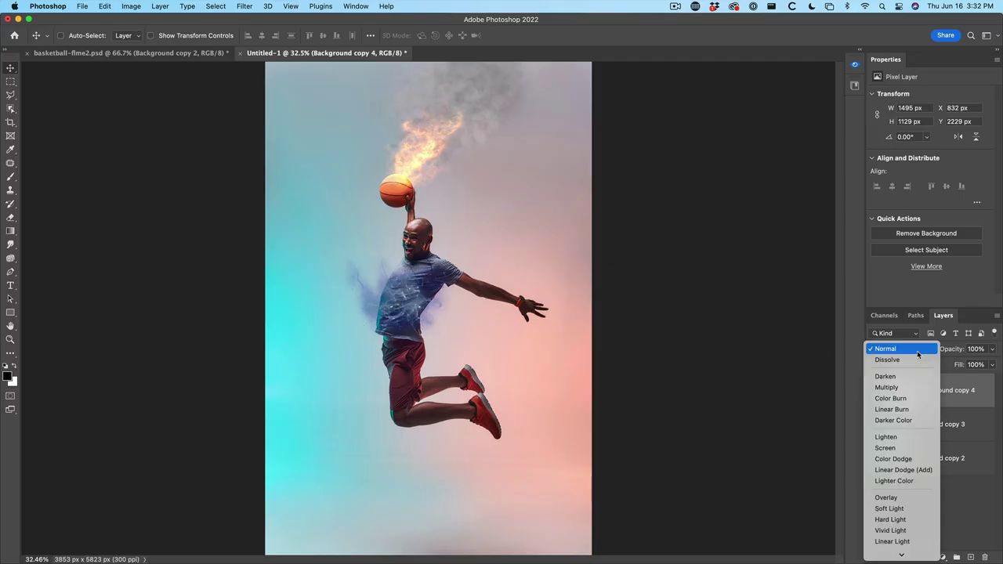
left_click(909, 448)
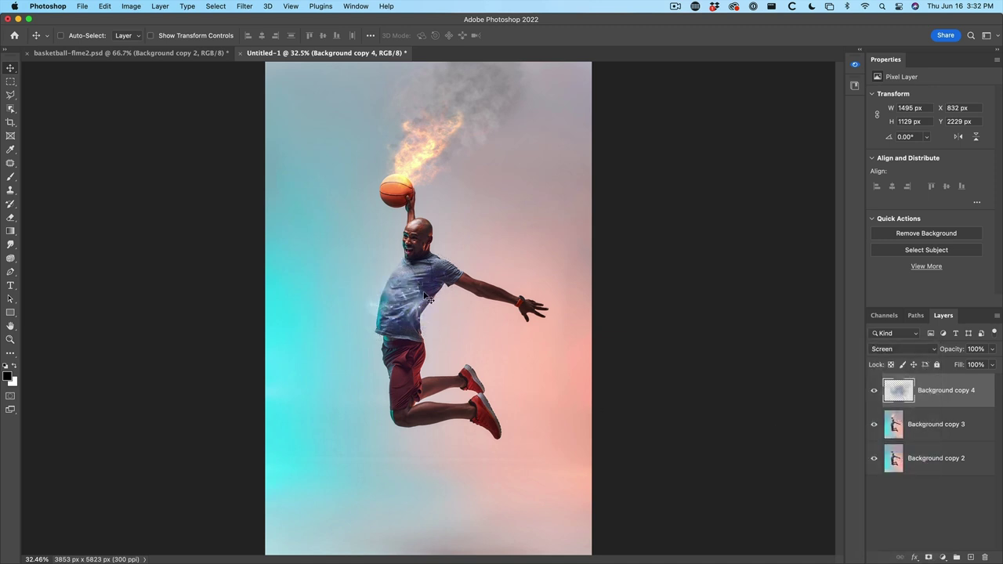
left_click_drag(427, 299, 331, 297)
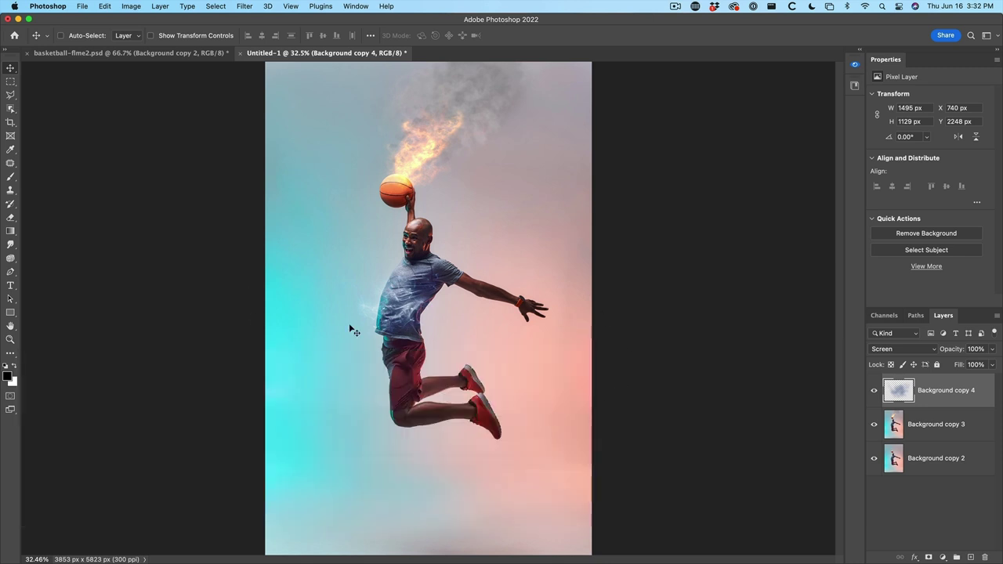
Alt-drag a smoke overlay copy down onto the legs and rotate it to about -74°
left_click_drag(400, 303, 411, 408, "alt")
key("super+t")
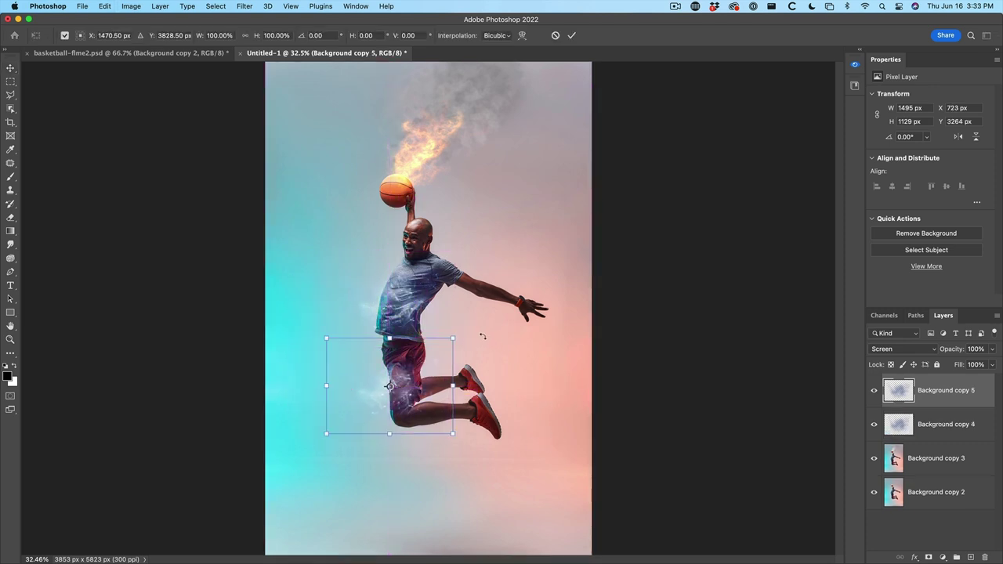
left_click_drag(477, 340, 350, 251)
left_click_drag(397, 349, 371, 351)
key("Return")
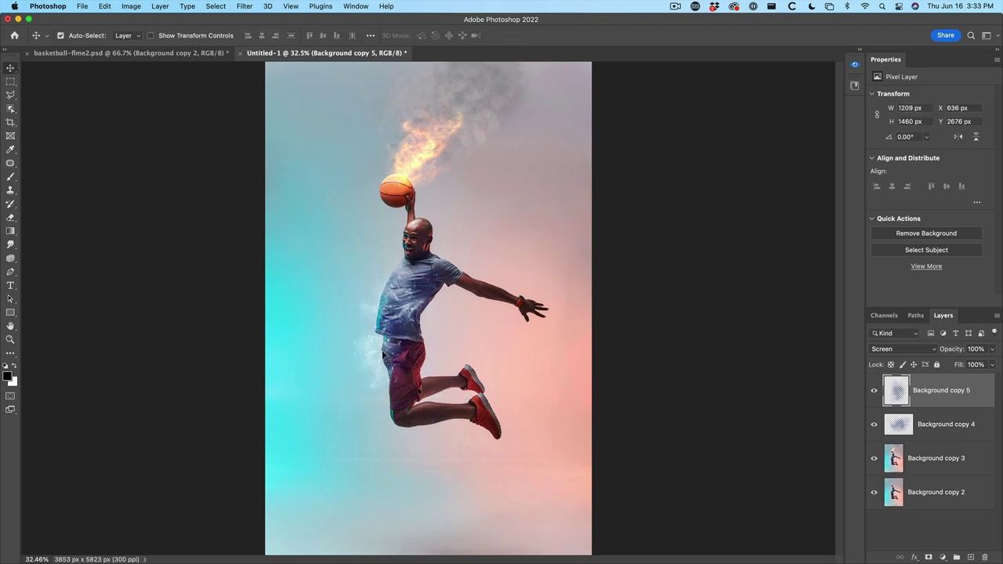
Rotate the overlay a further 90° and move it up and to the right
key("ctrl+t")
left_click_drag(473, 308, 506, 406)
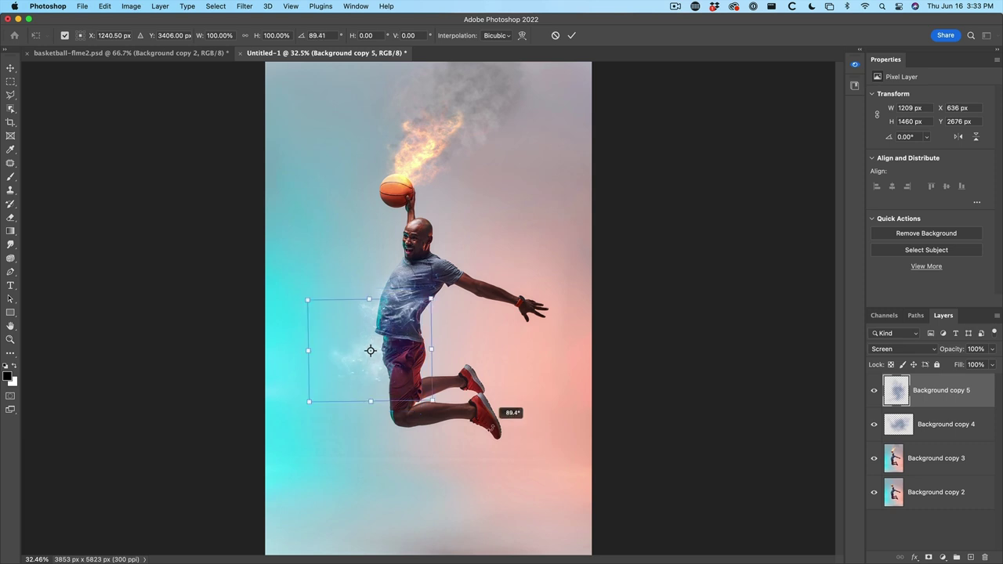
key("Return")
left_click_drag(388, 369, 435, 235)
Duplicate the smoke to the upper and lower right, rotating the lower copy about 57°
left_click_drag(374, 261, 360, 278)
left_click_drag(428, 267, 516, 356)
key("ctrl+t")
left_click_drag(558, 267, 539, 450)
key("Return")
left_click_drag(481, 348, 454, 338)
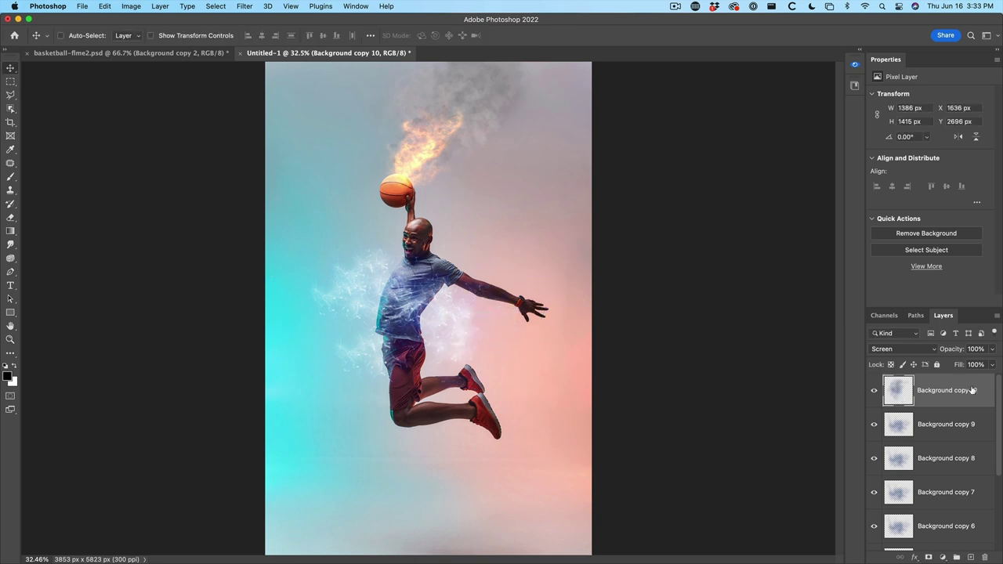
left_click(854, 86)
Save Background copy 10 into the 5 blending modes library group and place it on the canvas
left_click_drag(766, 83, 686, 83)
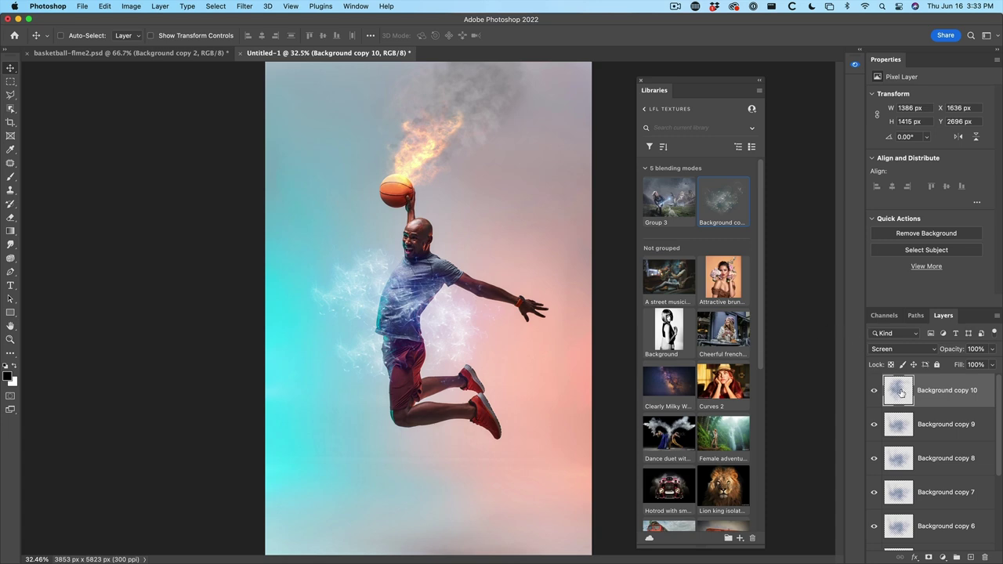
left_click_drag(900, 393, 732, 205)
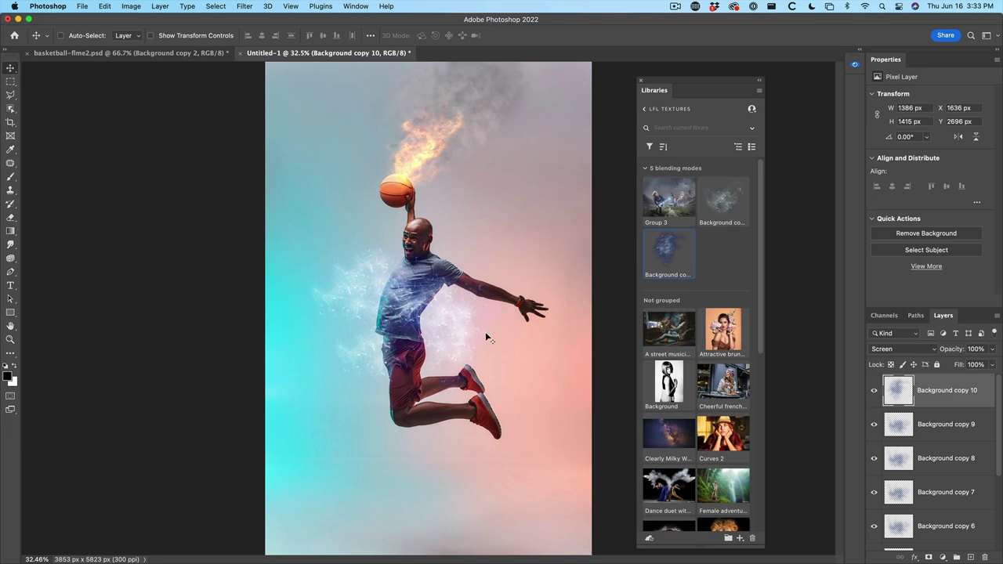
left_click_drag(501, 364, 510, 358)
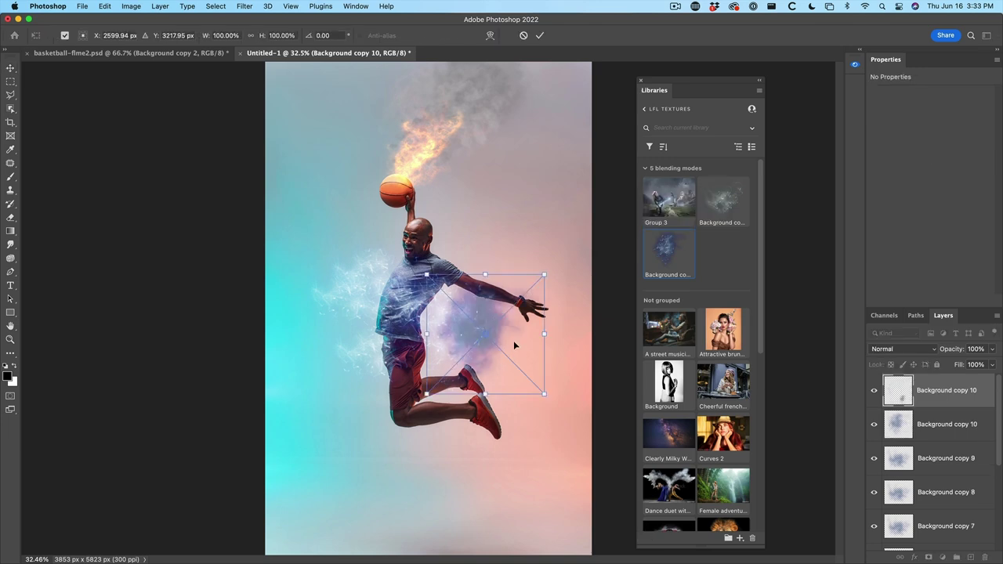
key("Return")
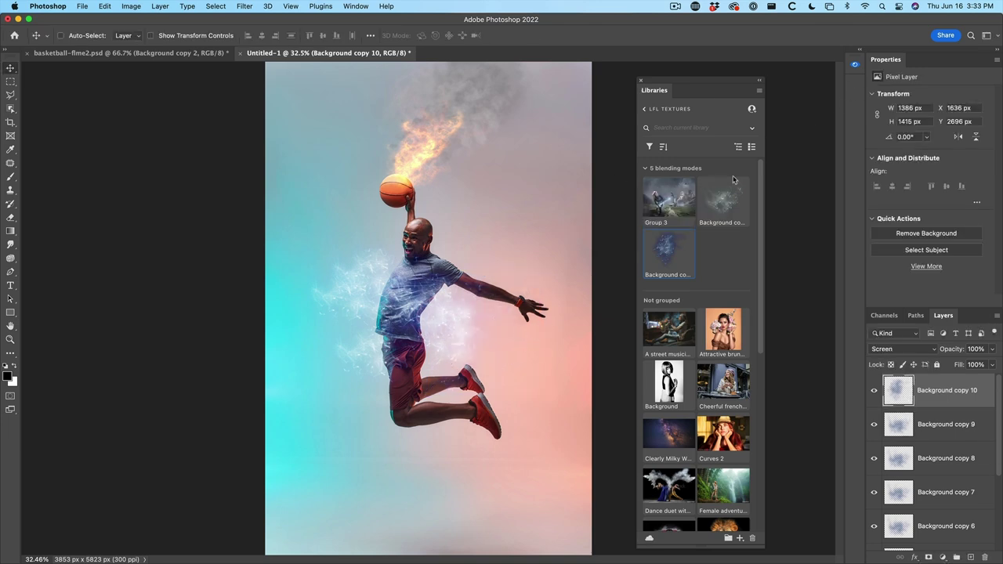
Place another library smoke asset, set it to Screen, and move it onto the player's torso
left_click_drag(721, 198, 523, 245)
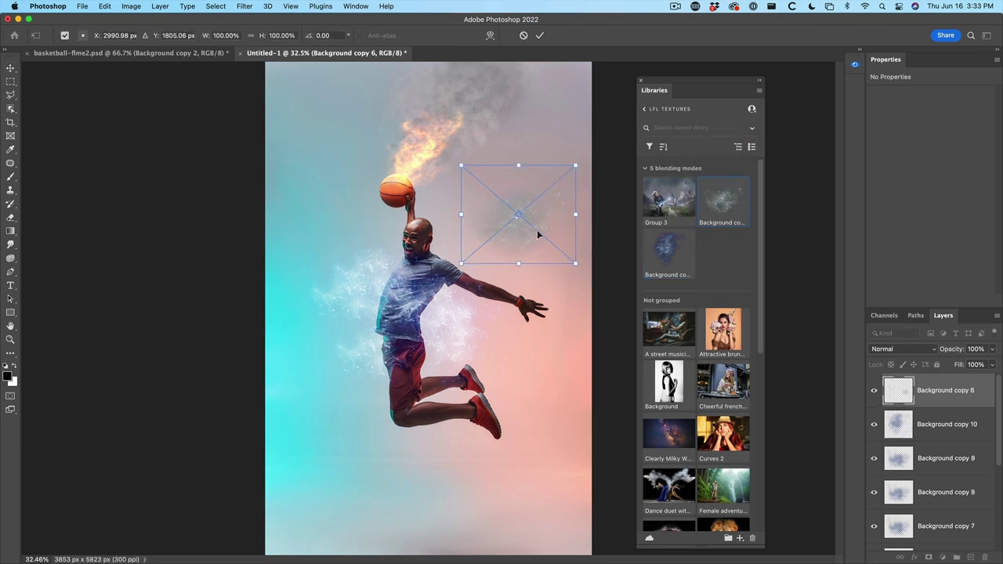
key("Return")
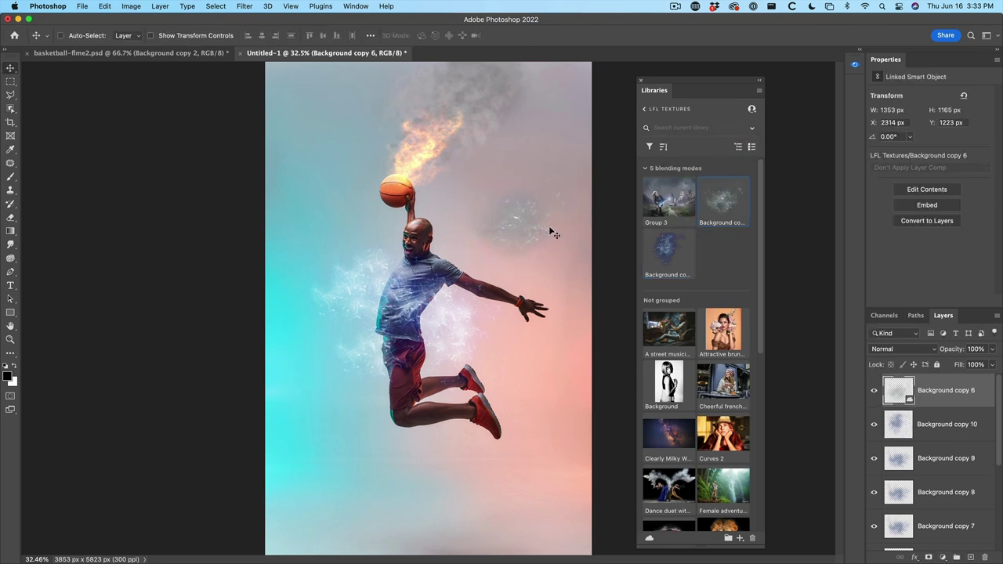
left_click(901, 350)
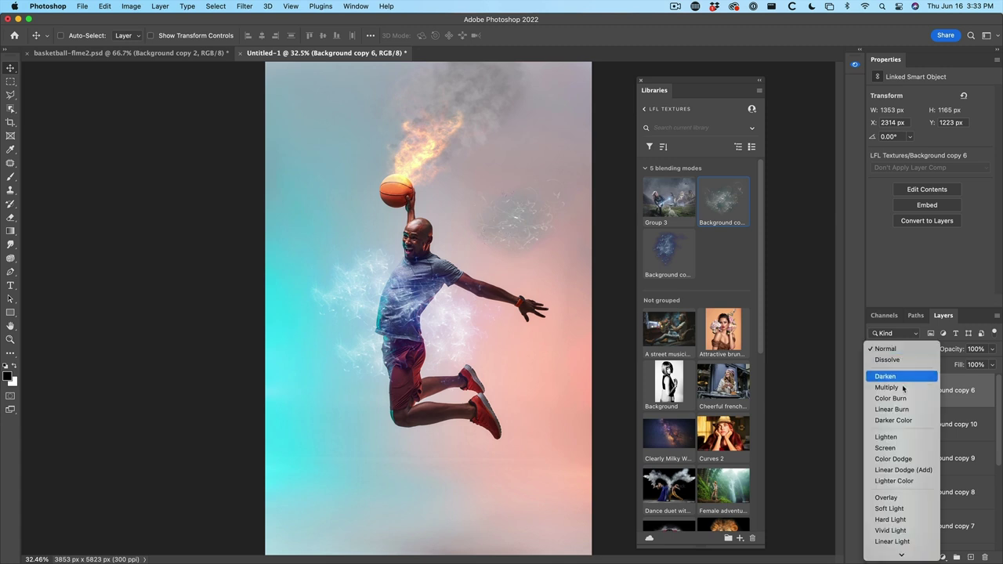
left_click(907, 449)
left_click_drag(502, 224, 344, 319)
left_click_drag(407, 329, 437, 286)
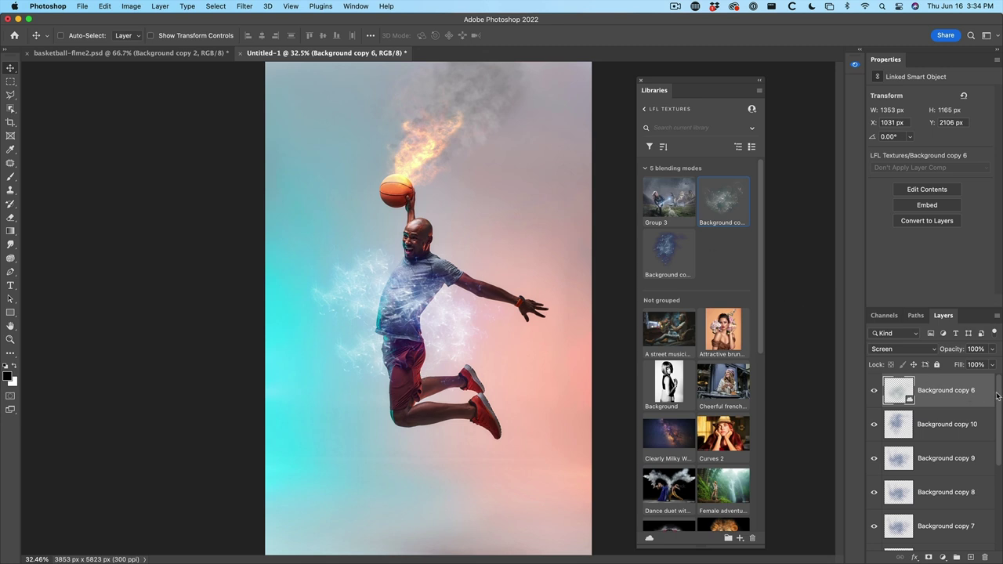
Duplicate Background copy 3 with Cmd+J to create Background copy 11
left_click_drag(997, 396, 998, 487)
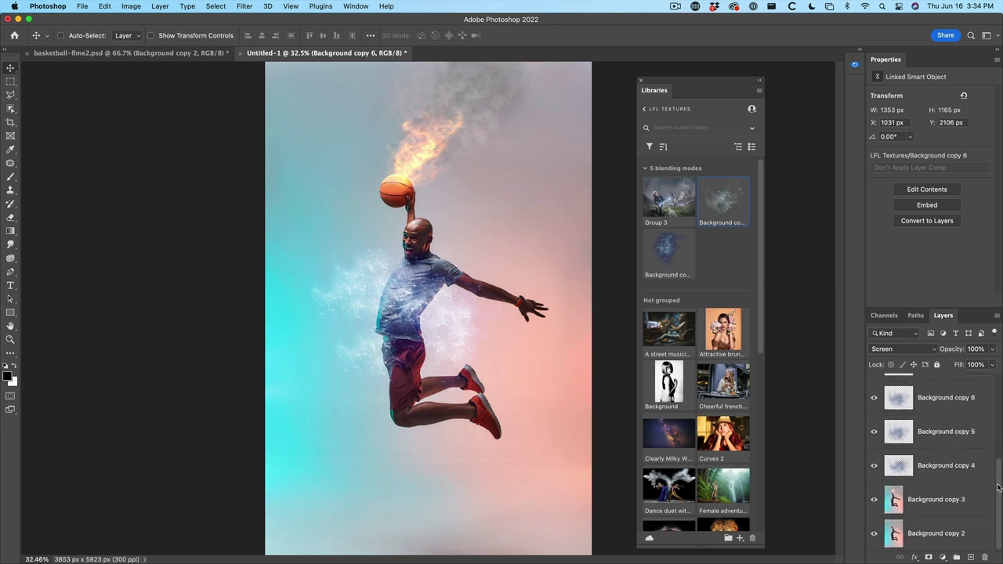
left_click(931, 494)
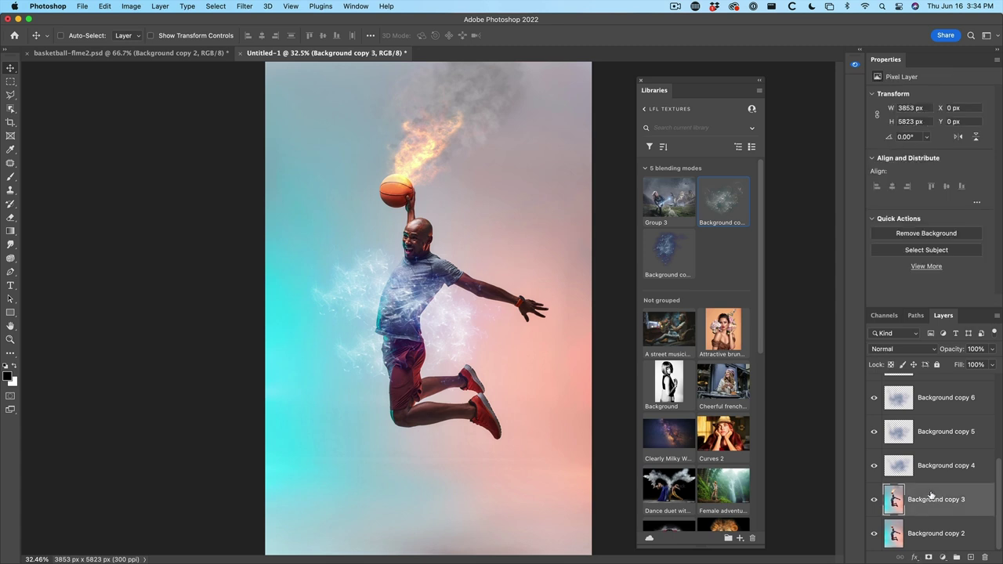
key("super+j")
Launch Boris FX Optics 2022 from the Filter menu without reapplying previous filters
left_click(256, 4)
mouse_move(329, 245)
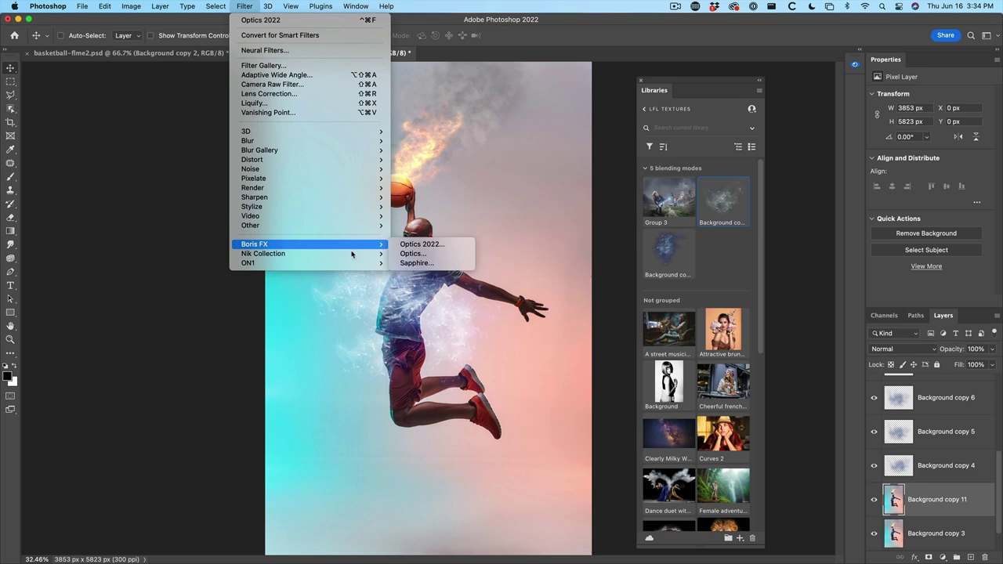
left_click(443, 245)
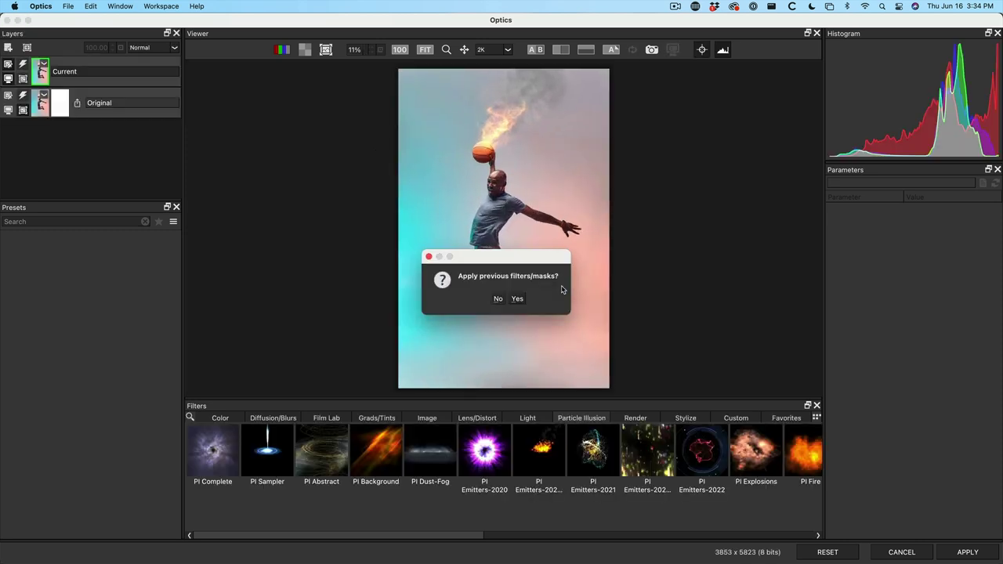
left_click(497, 299)
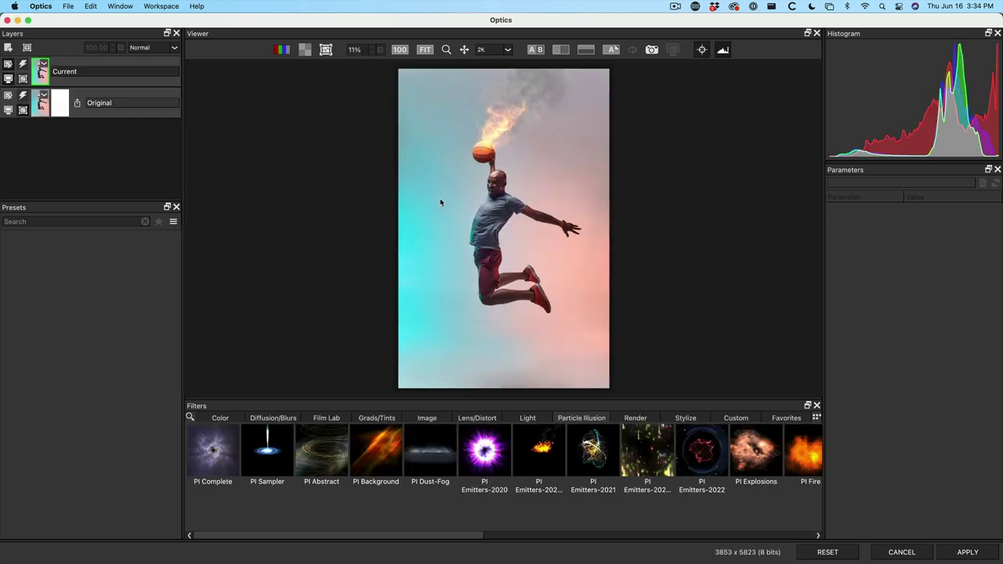
Apply the S_Grunge filter from the Stylize category with its Default preset
left_click(681, 420)
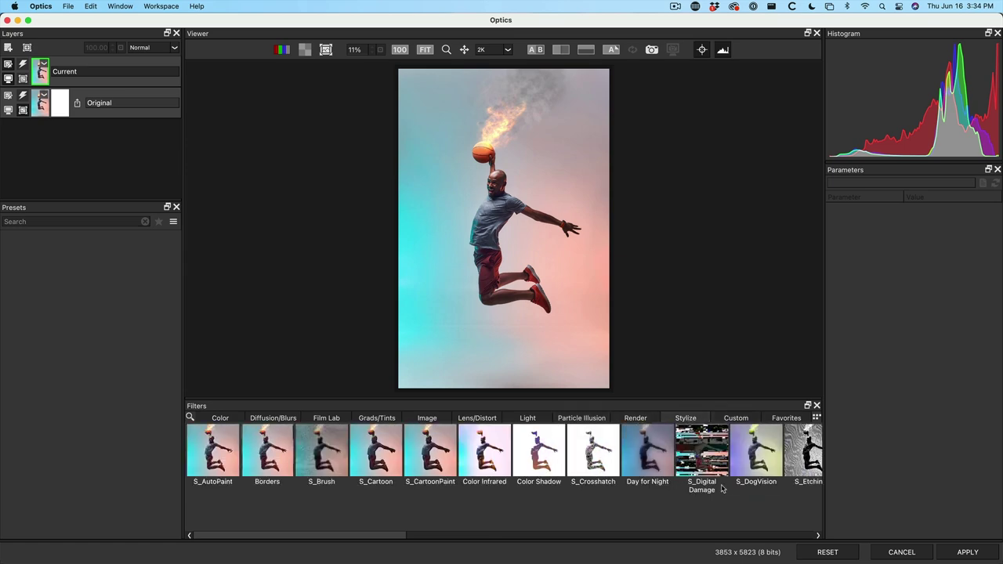
scroll(733, 474, "right", 15)
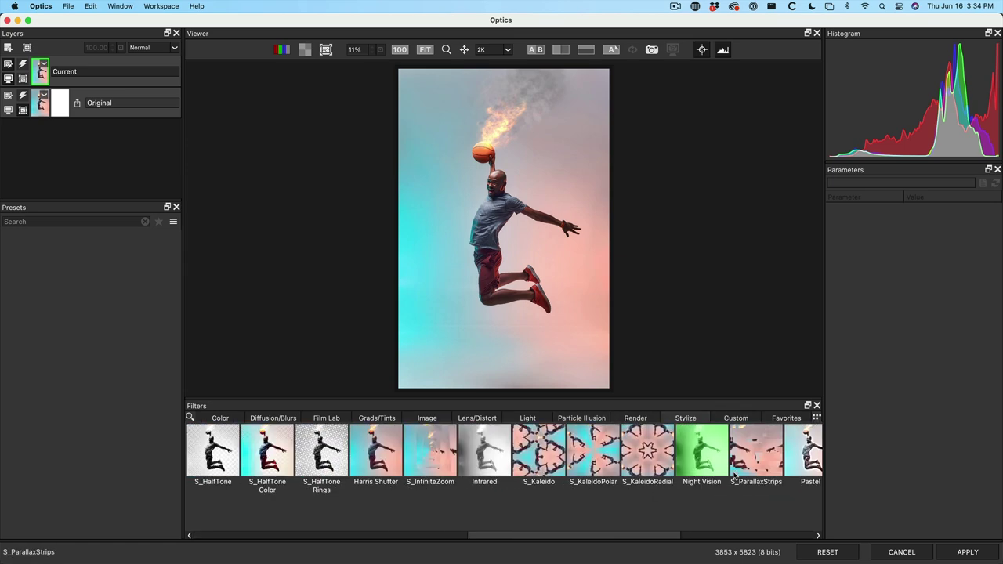
scroll(734, 474, "right", 8)
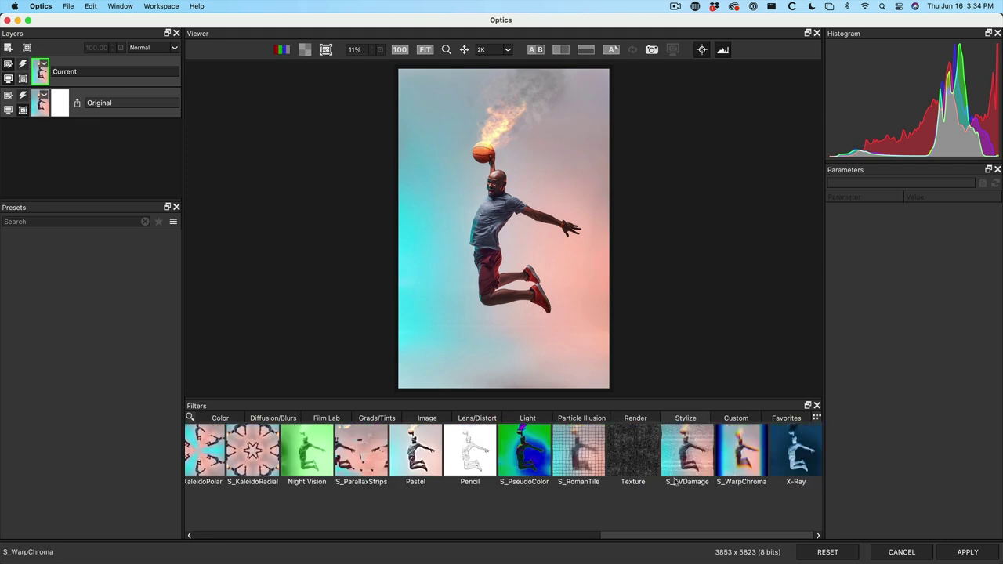
left_click(676, 479)
left_click(488, 459)
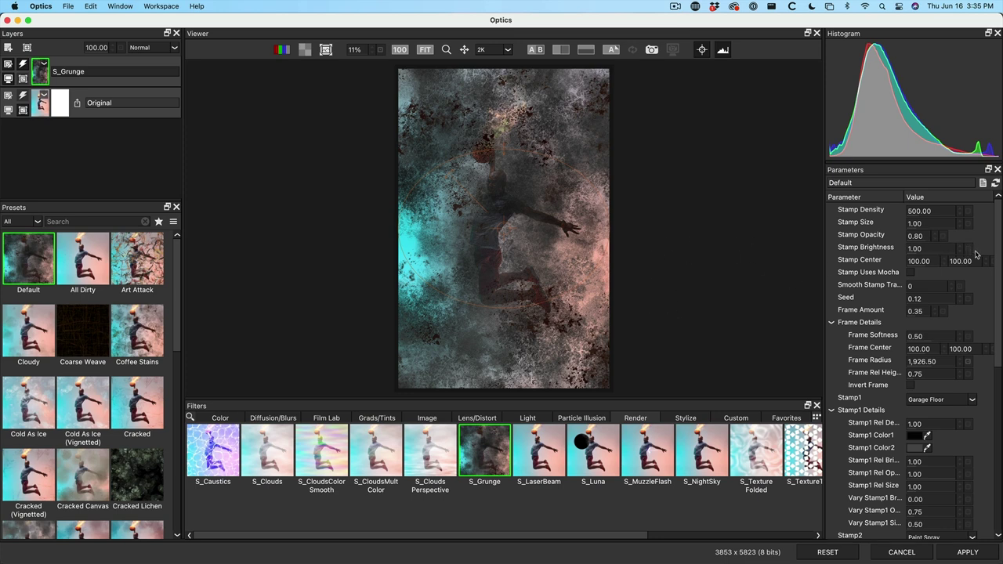
left_click_drag(998, 243, 999, 301)
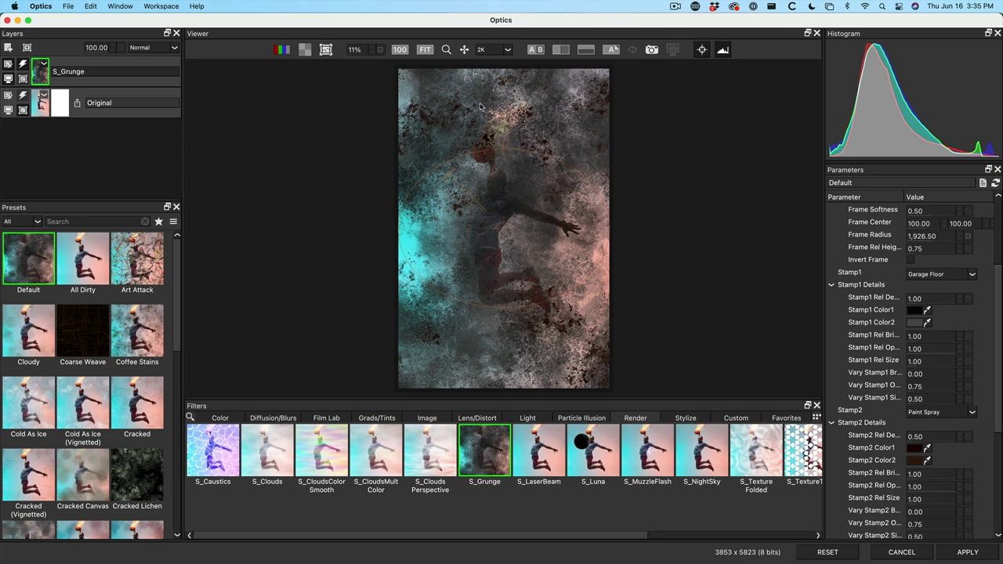
left_click(913, 311)
Set the S_Grunge Stamp1 Color1 to a brown tone
left_click_drag(868, 360, 744, 361)
left_click(795, 232)
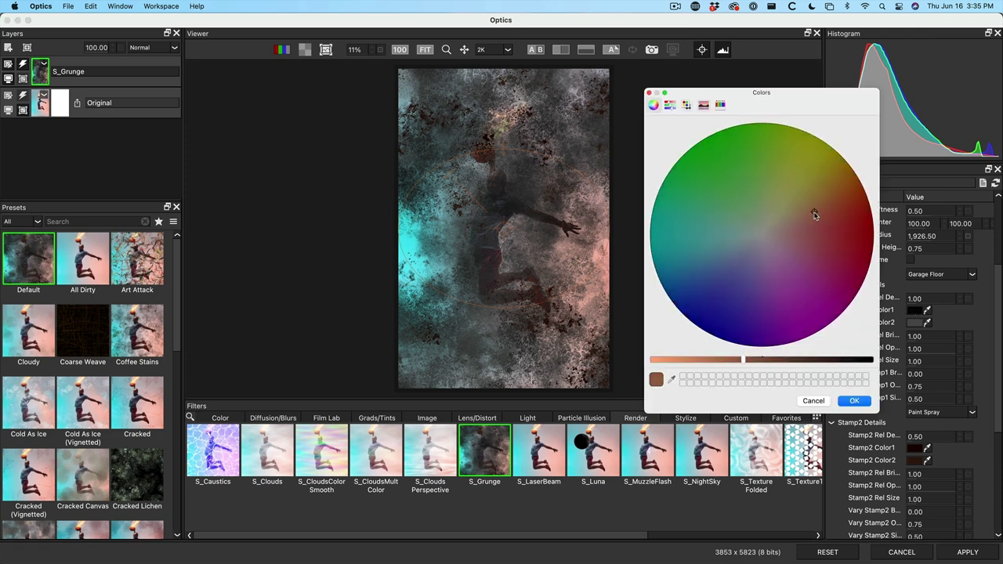
left_click(802, 223)
left_click_drag(810, 224, 817, 207)
left_click_drag(745, 361, 729, 362)
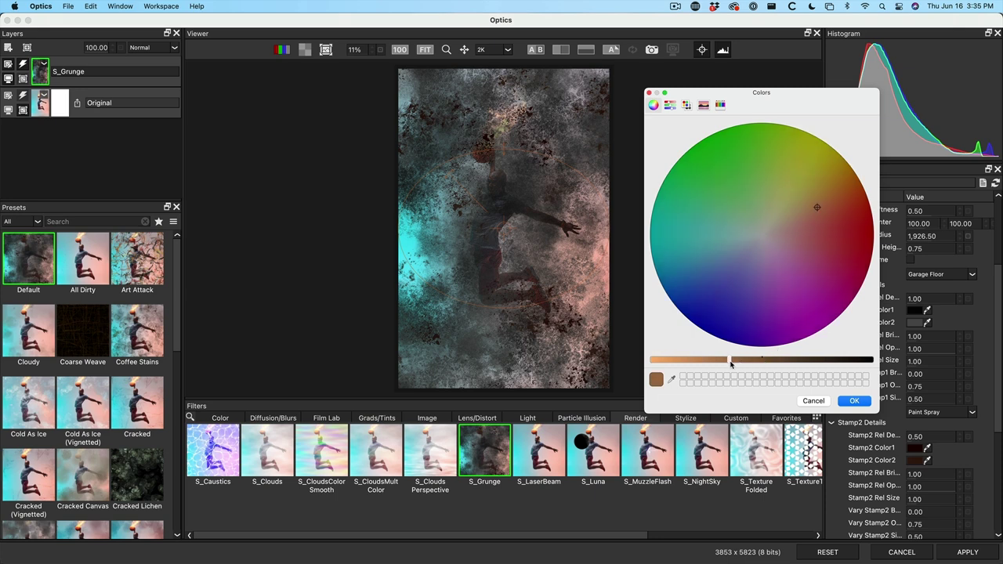
left_click(852, 401)
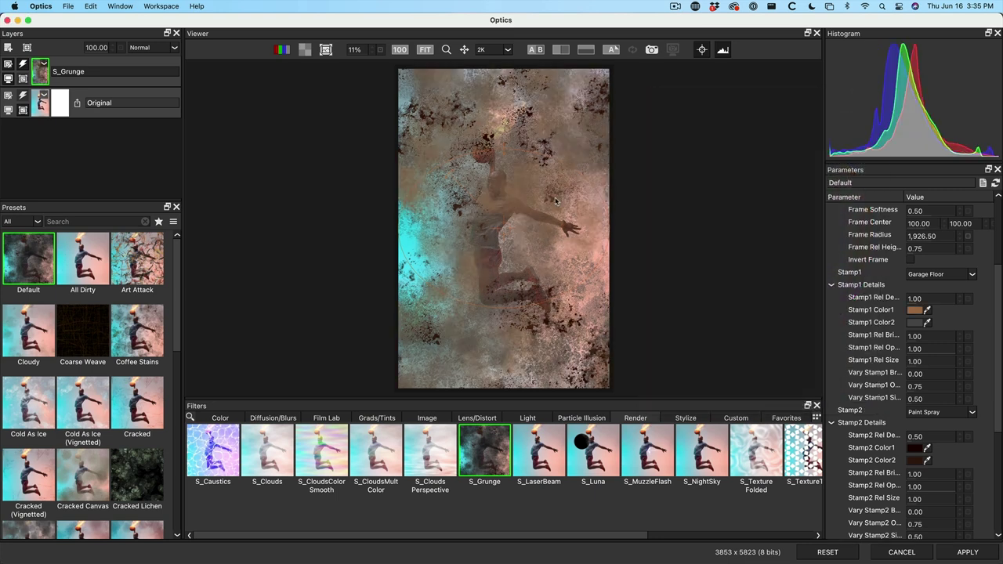
Darken Stamp1 Color1 twice to a dark, muddy brown
left_click(915, 311)
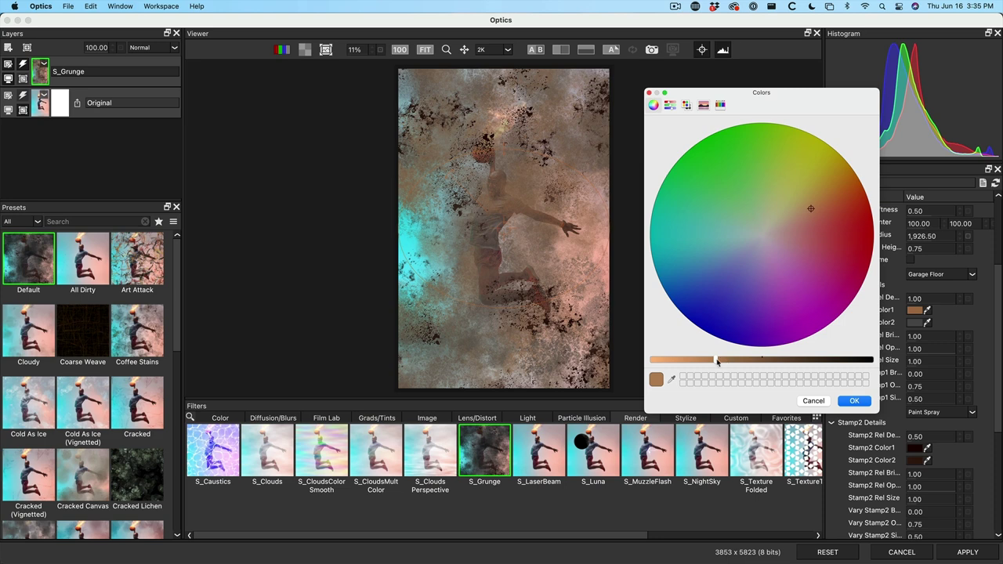
left_click_drag(716, 361, 788, 361)
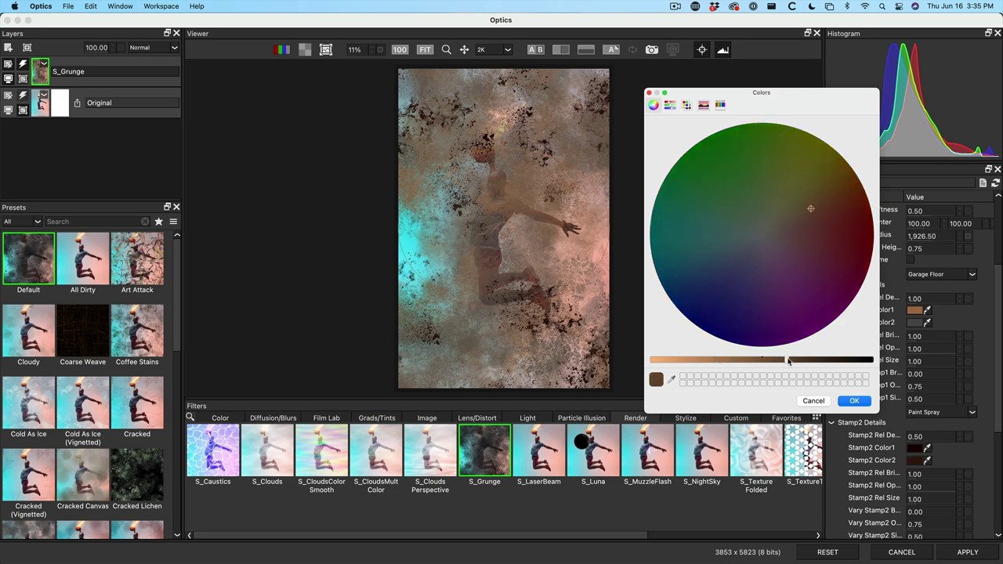
left_click(854, 401)
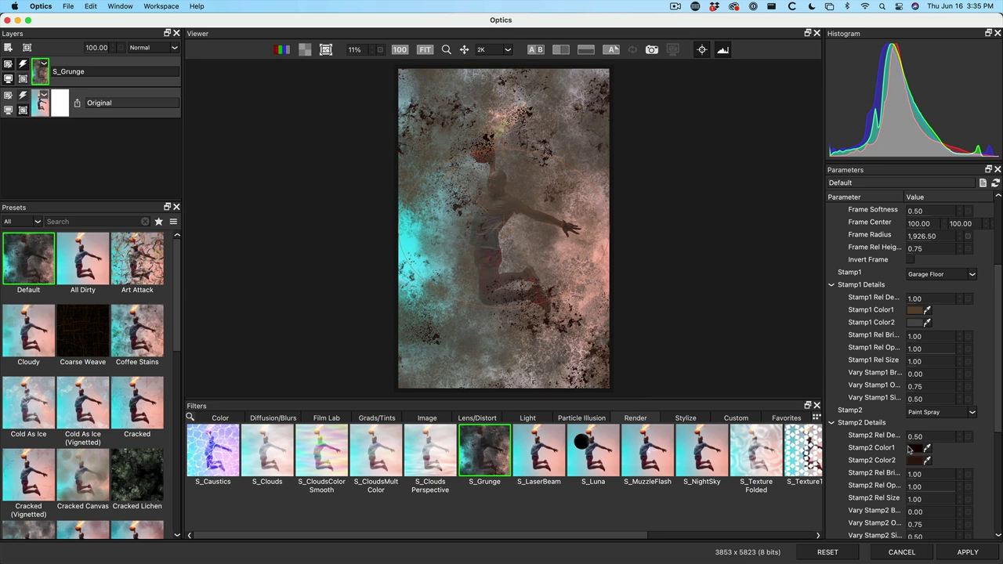
left_click(913, 311)
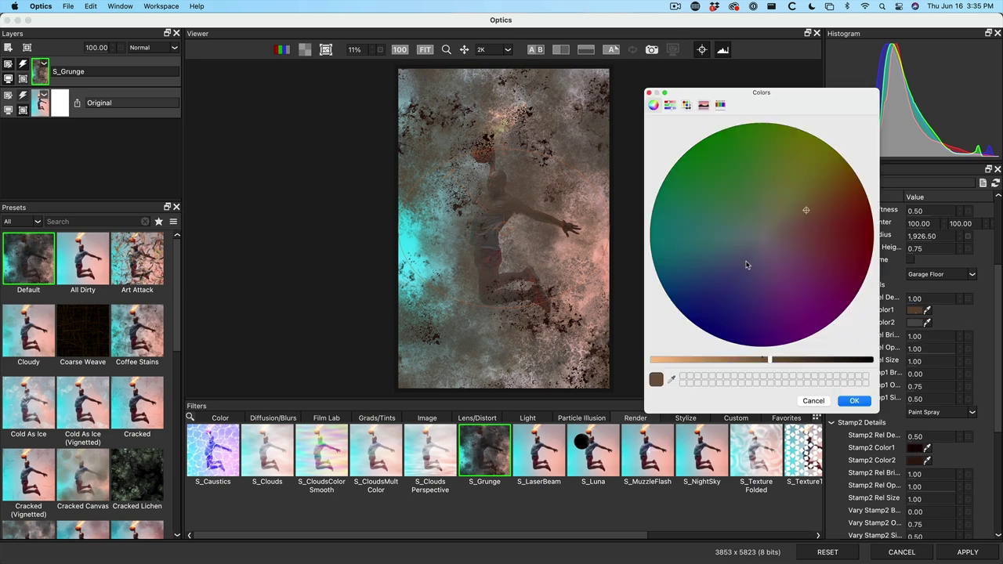
left_click_drag(782, 359, 804, 359)
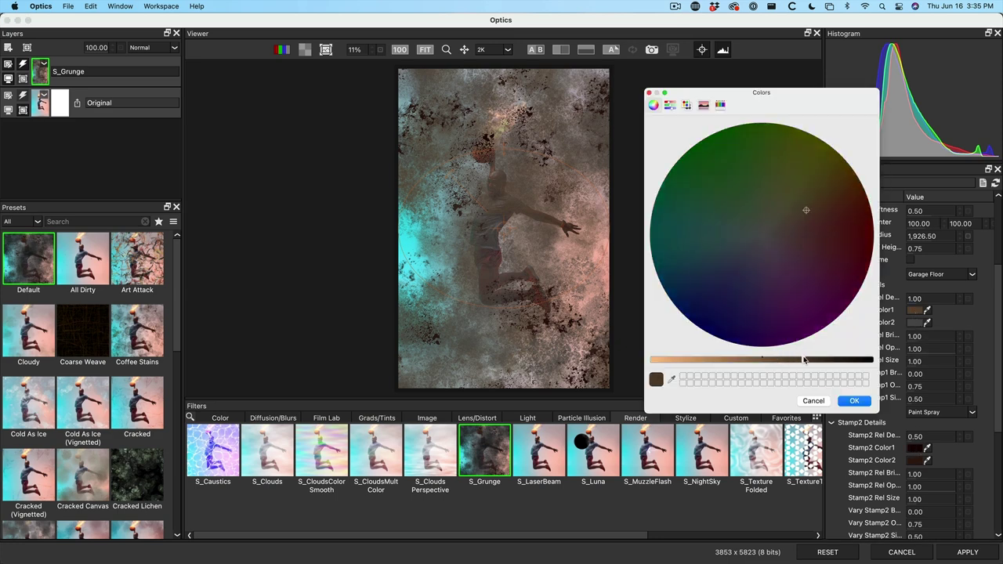
left_click(856, 401)
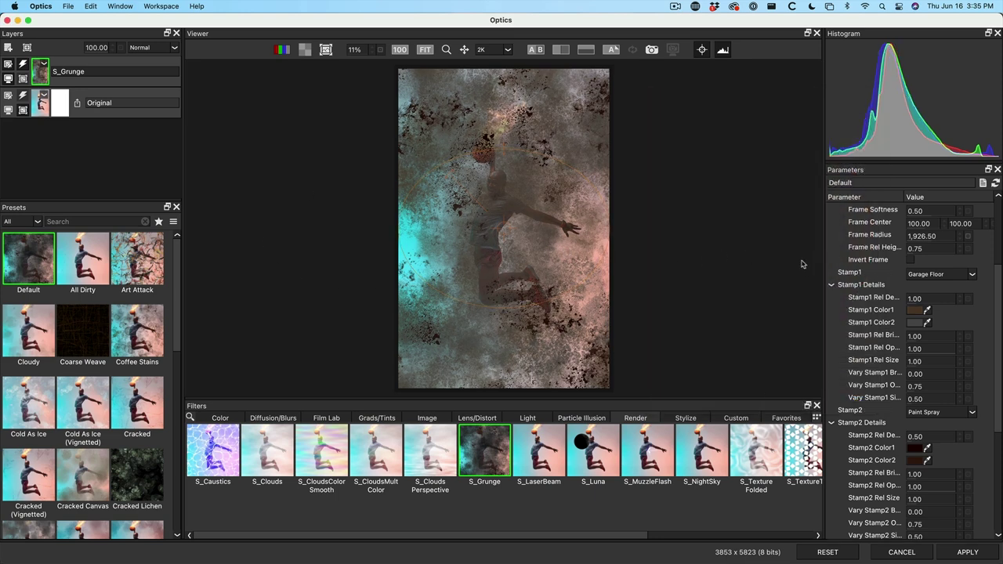
scroll(901, 251, "up", 5)
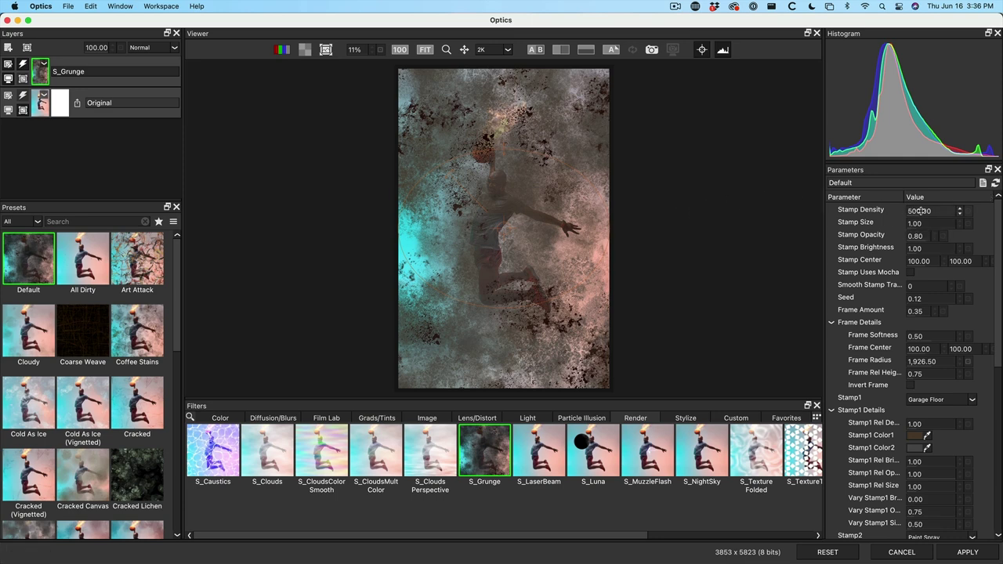
Raise grunge Stamp Density to 521 and preview the Hairline Cracks and Plaster Stamp1 textures
left_click_drag(918, 211, 937, 211)
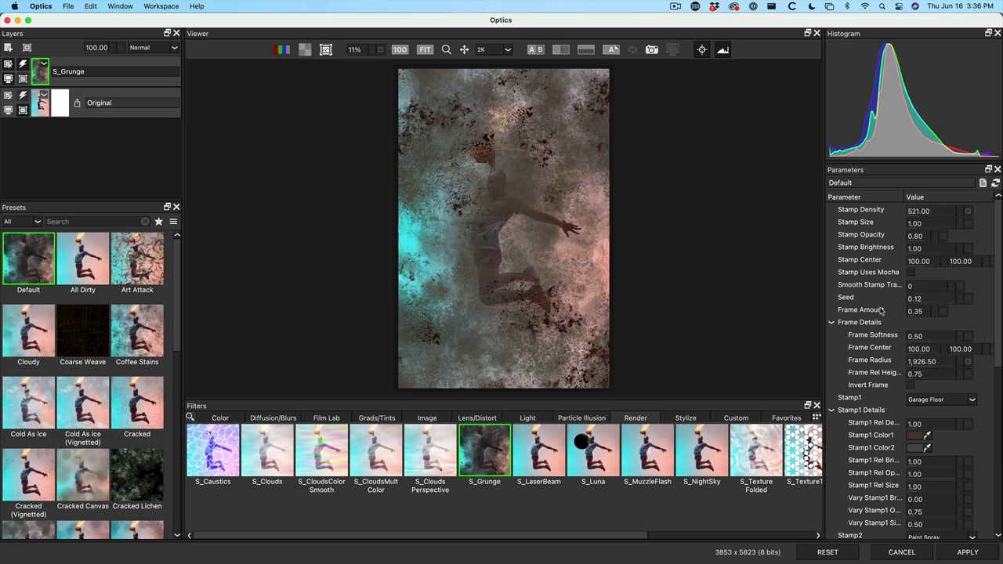
left_click(916, 398)
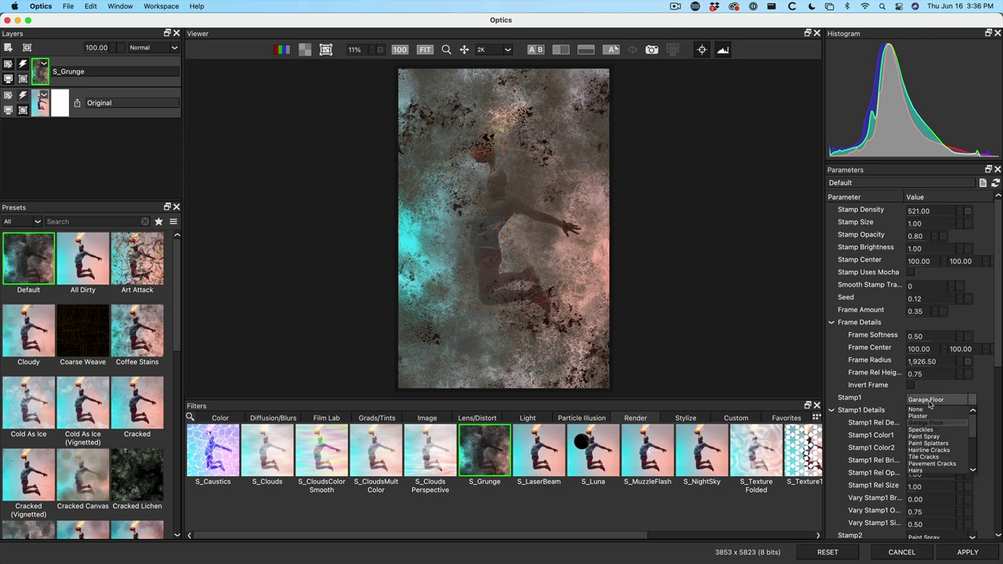
left_click(929, 450)
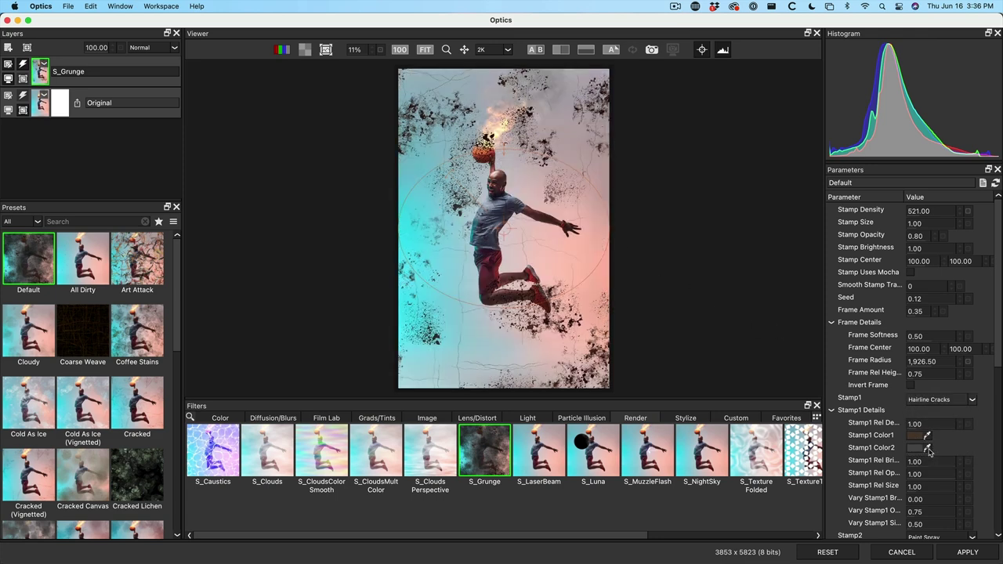
left_click(936, 400)
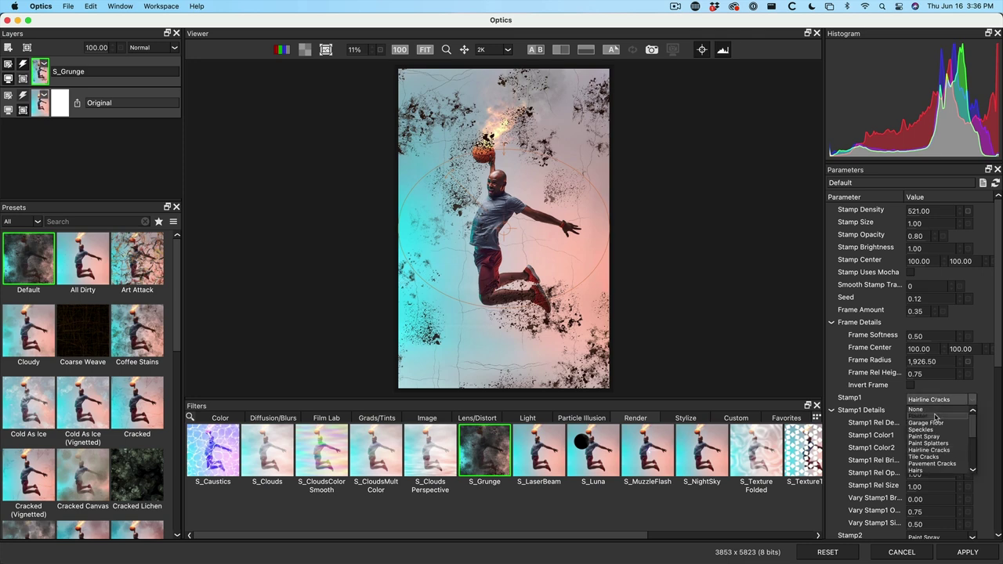
left_click(935, 416)
Preview Paint Spray and Paint Splatters, return to Garage Floor, and apply the grunge effect
left_click(944, 401)
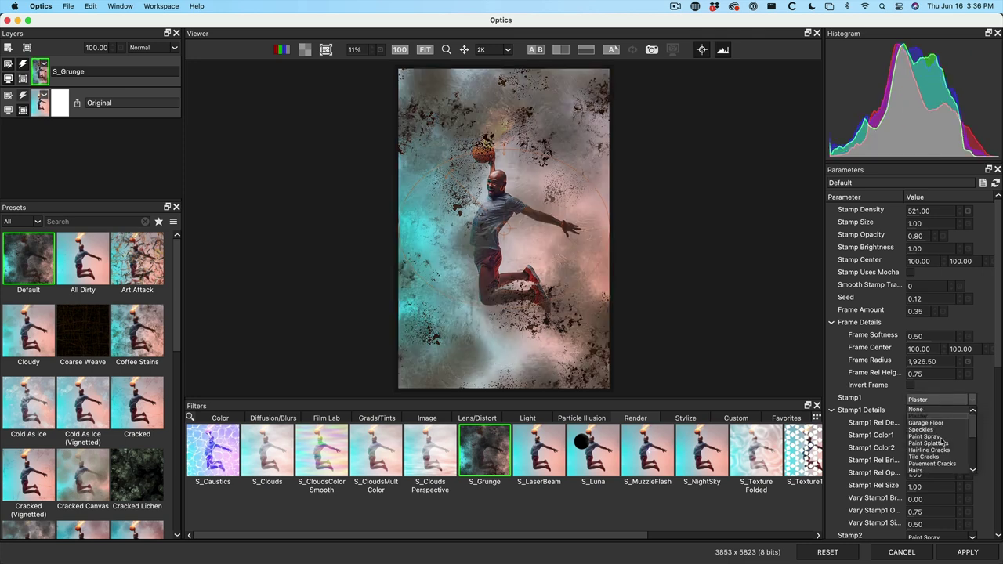
left_click(938, 436)
left_click(944, 400)
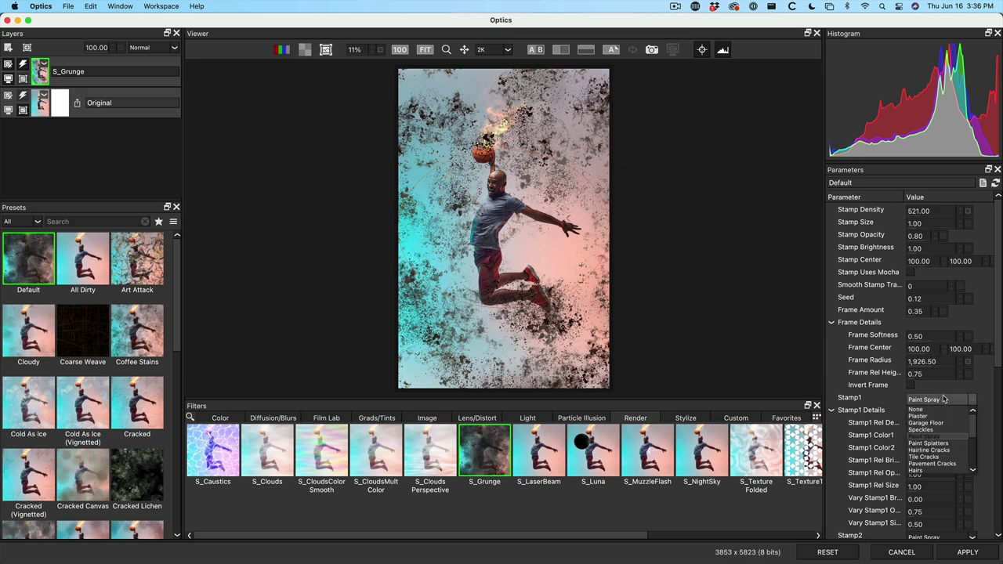
left_click(932, 444)
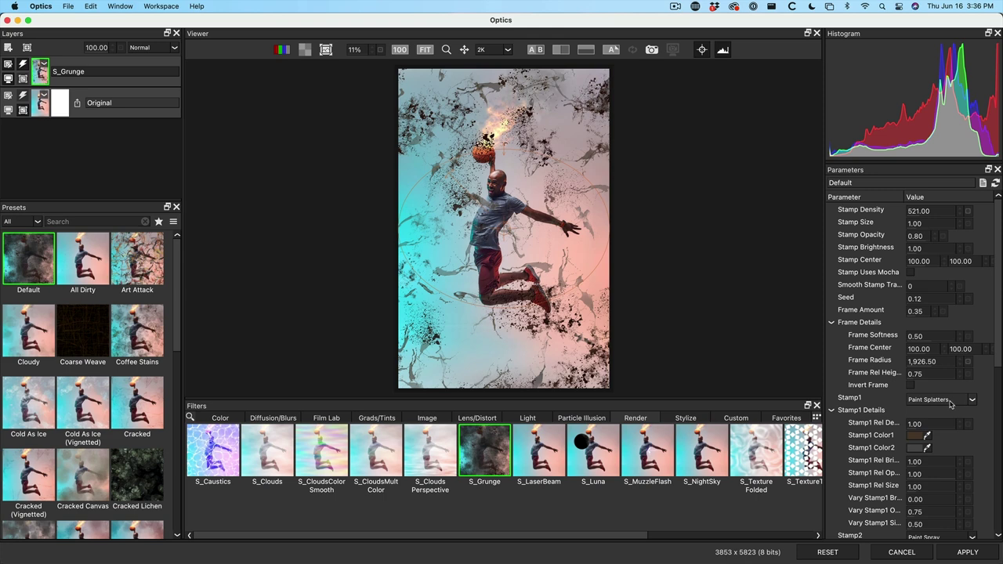
left_click(950, 402)
left_click(938, 422)
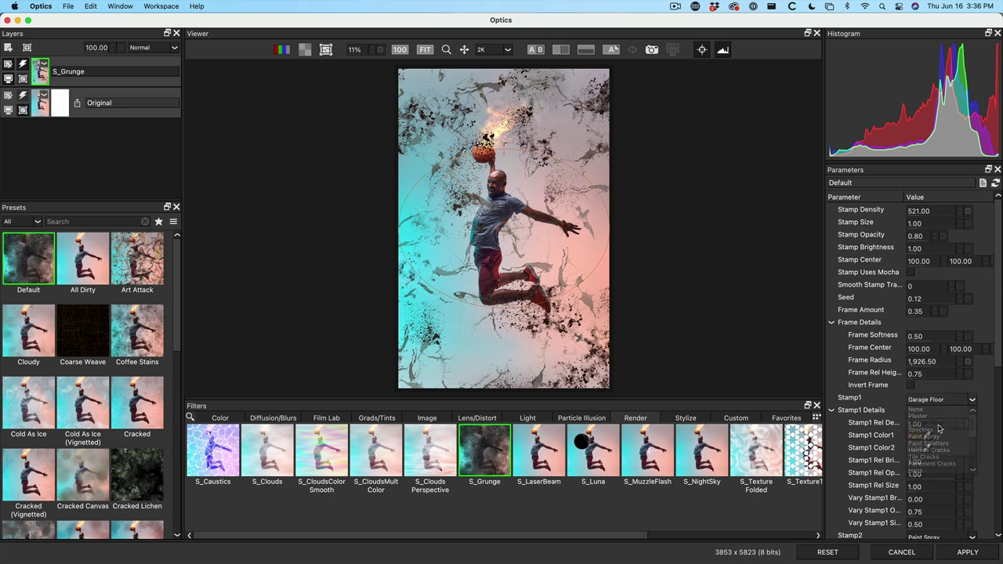
left_click(970, 552)
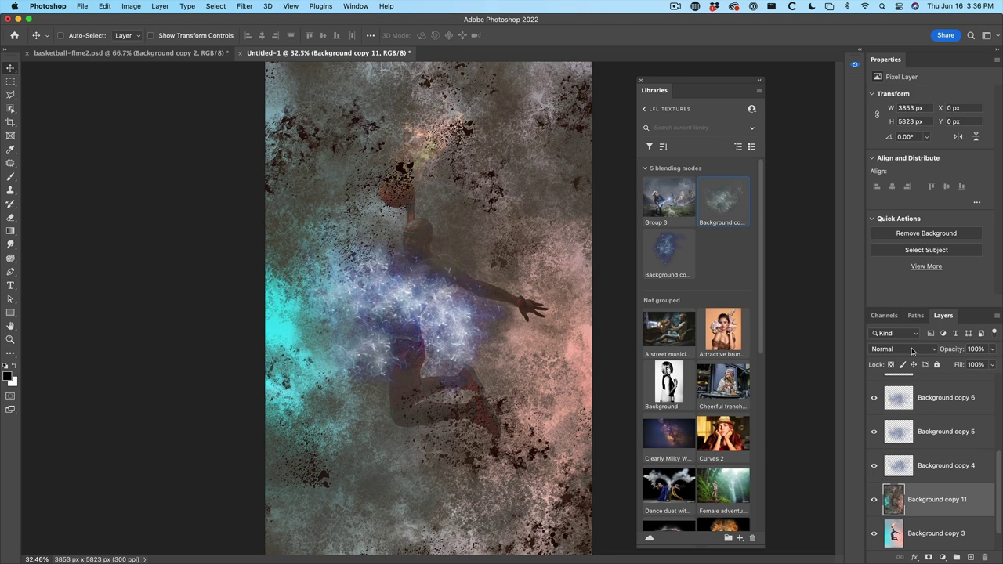
Set Background copy 11 to Luminosity blend mode at 22% opacity, toggling it to compare
left_click(912, 352)
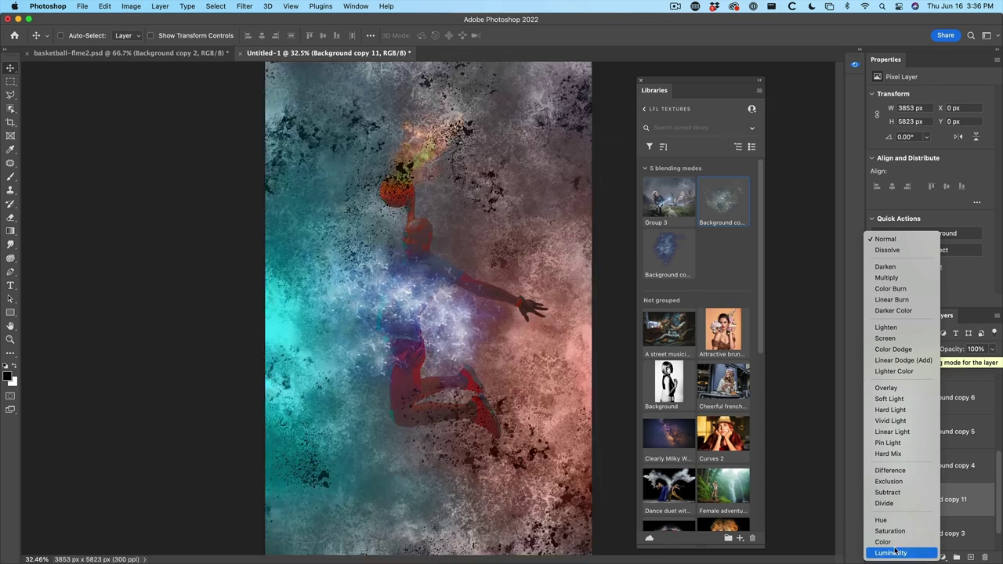
left_click(895, 552)
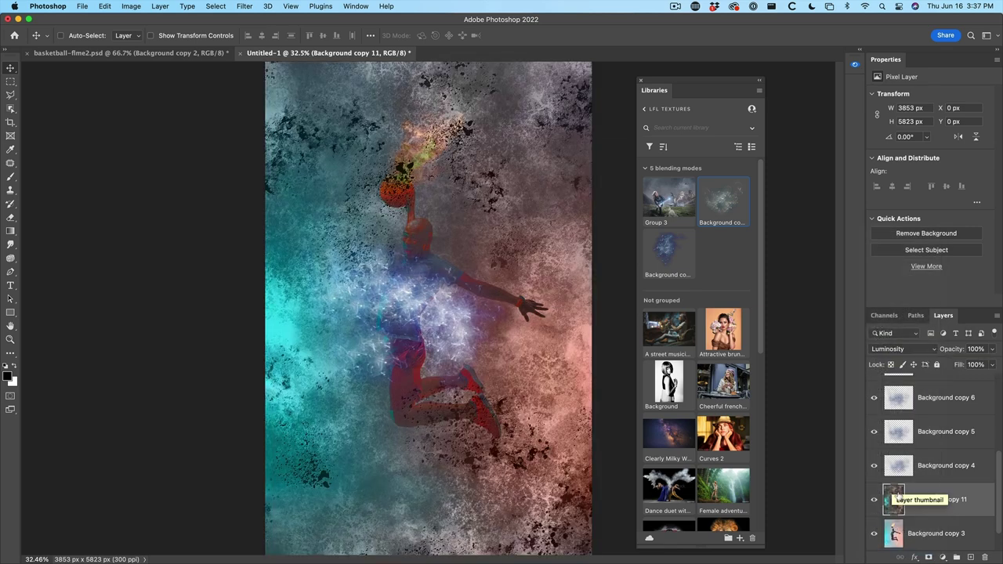
left_click(875, 500)
left_click(874, 500)
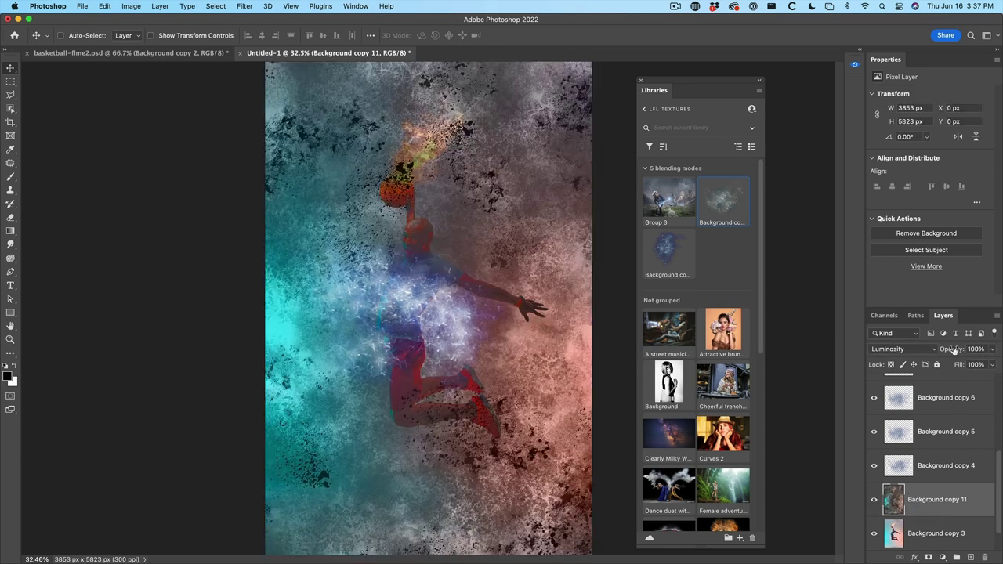
left_click_drag(954, 351, 909, 362)
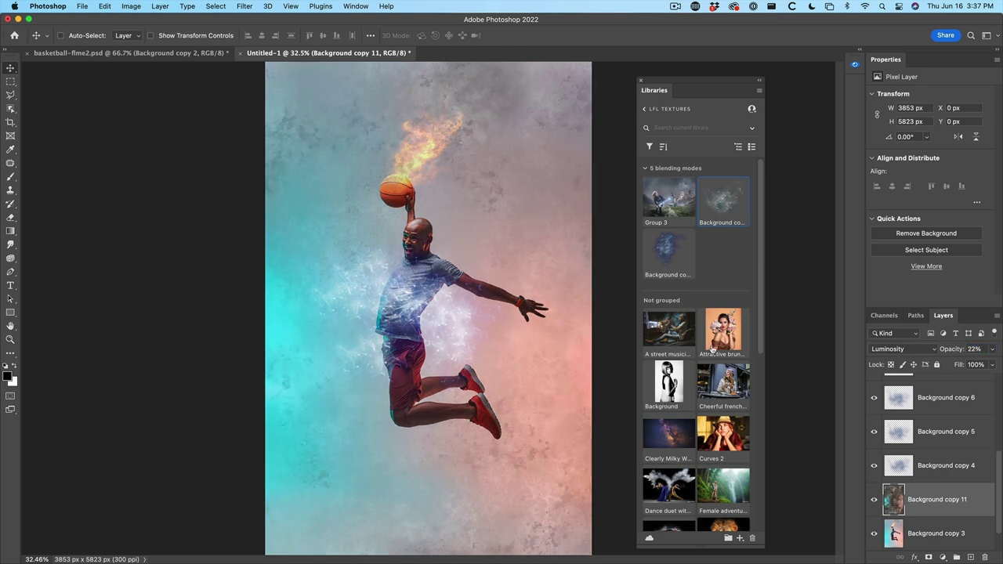
Duplicate the grunge layer and move Background copy 11 below Background copy 3 in Normal mode
key("super+j")
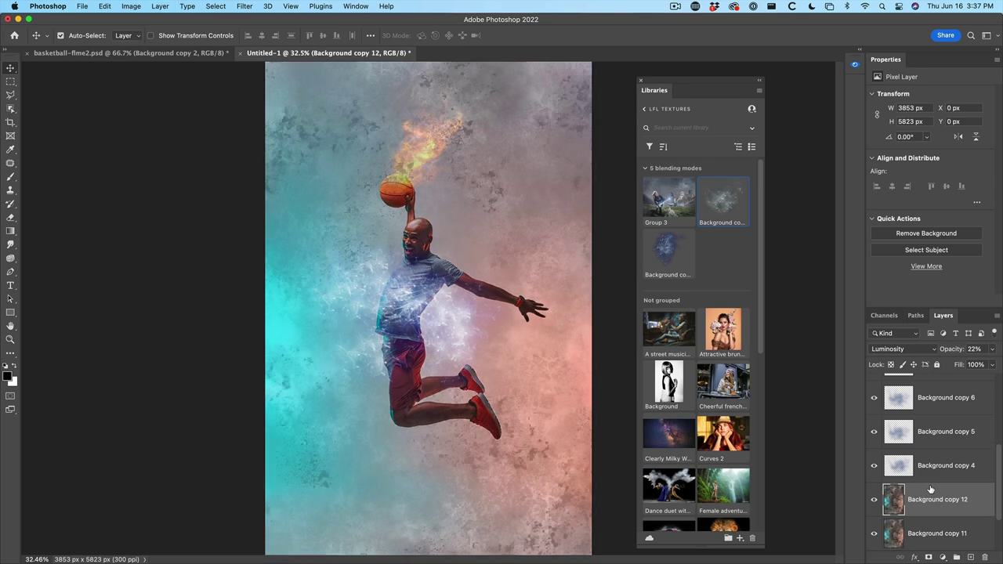
scroll(931, 487, "down", 2)
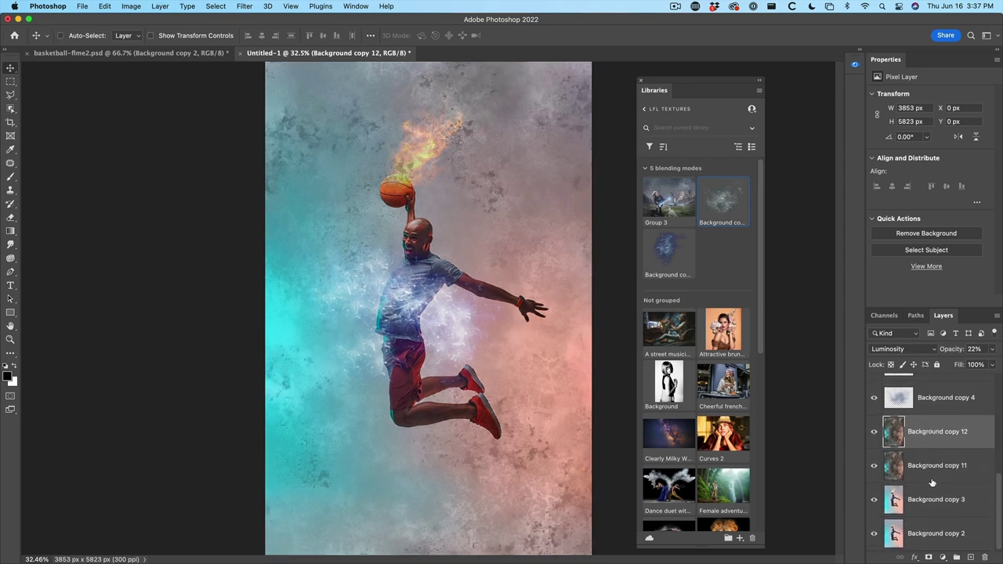
left_click_drag(922, 468, 926, 515)
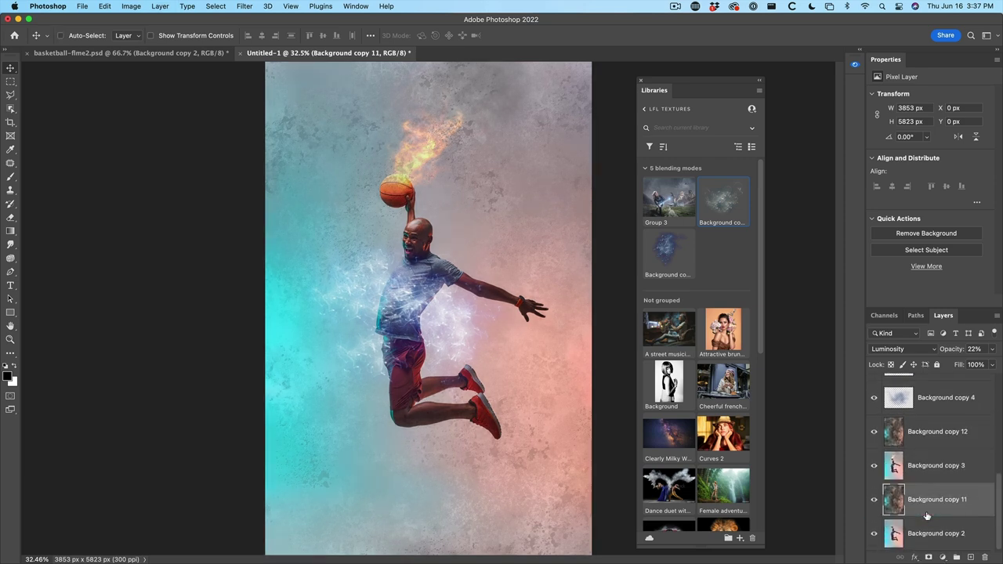
left_click(901, 348)
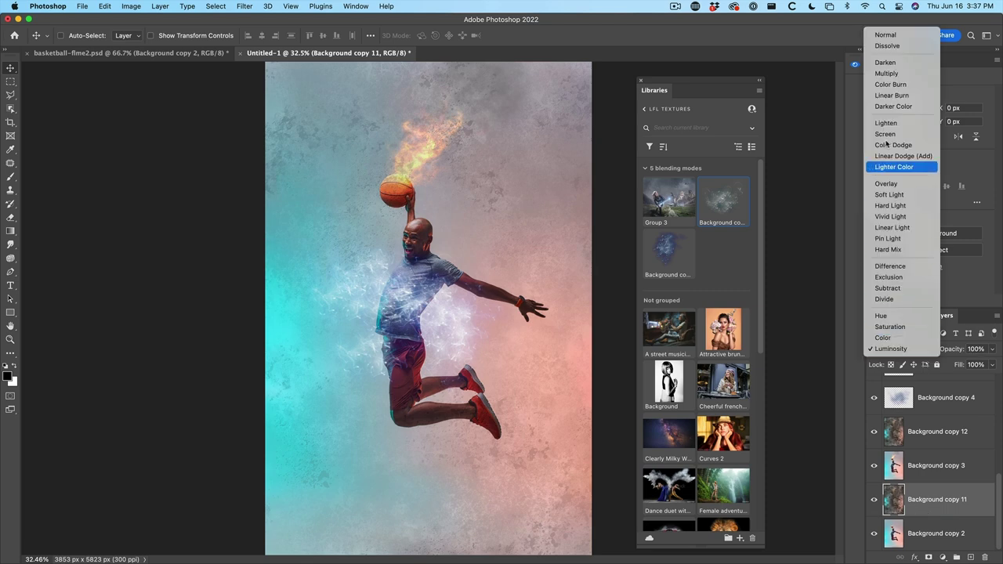
left_click(885, 34)
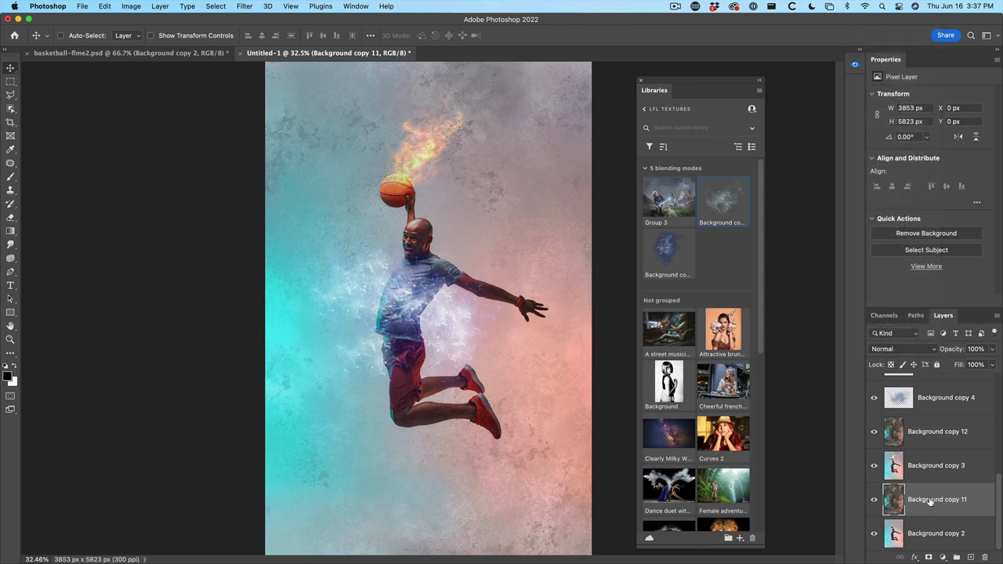
Duplicate Background copy 3 and add a white layer mask to the new Background copy 13
left_click(896, 466)
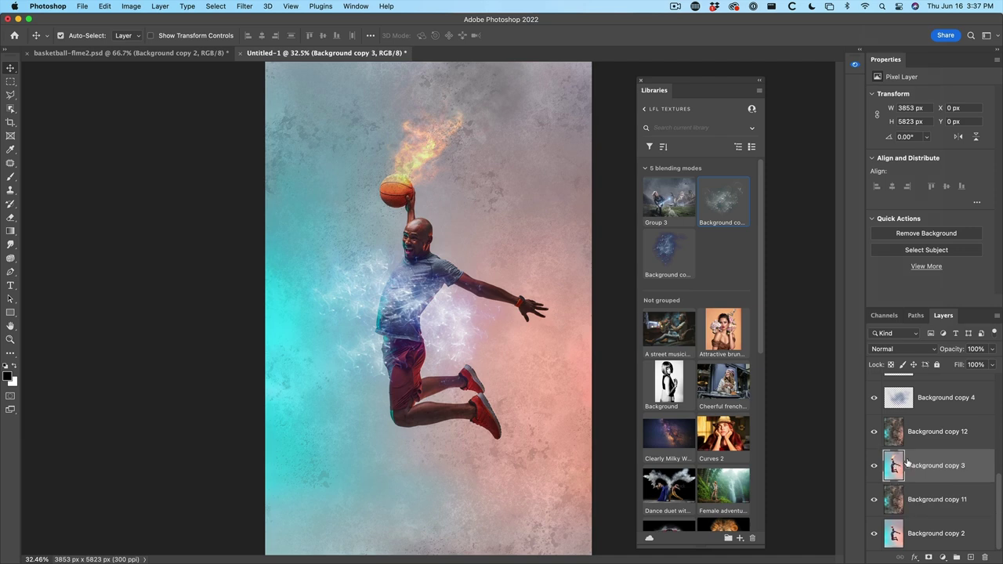
key("super+j")
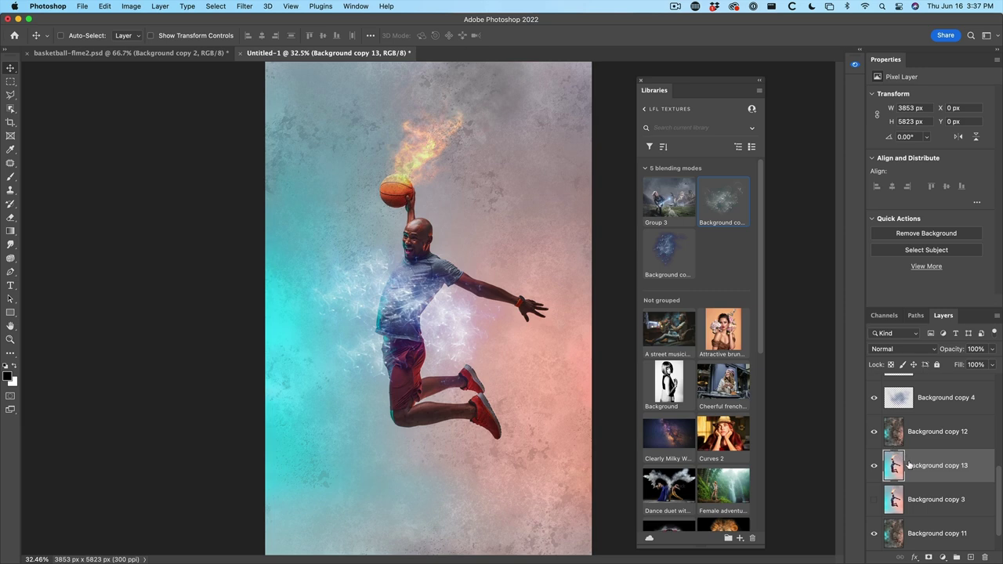
left_click(928, 556)
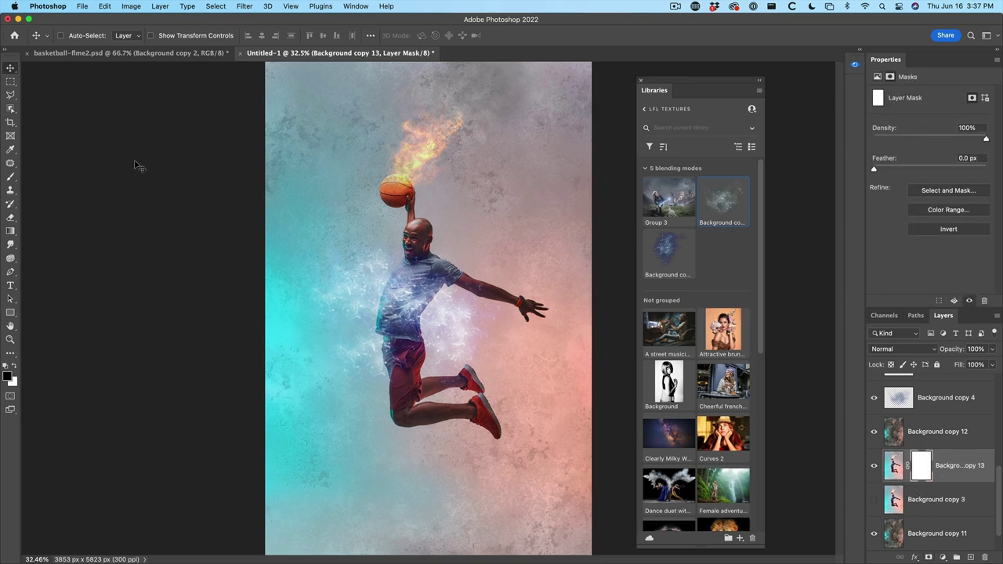
Brush the mask to reveal grunge texture along the left, bottom and right edges
key("b")
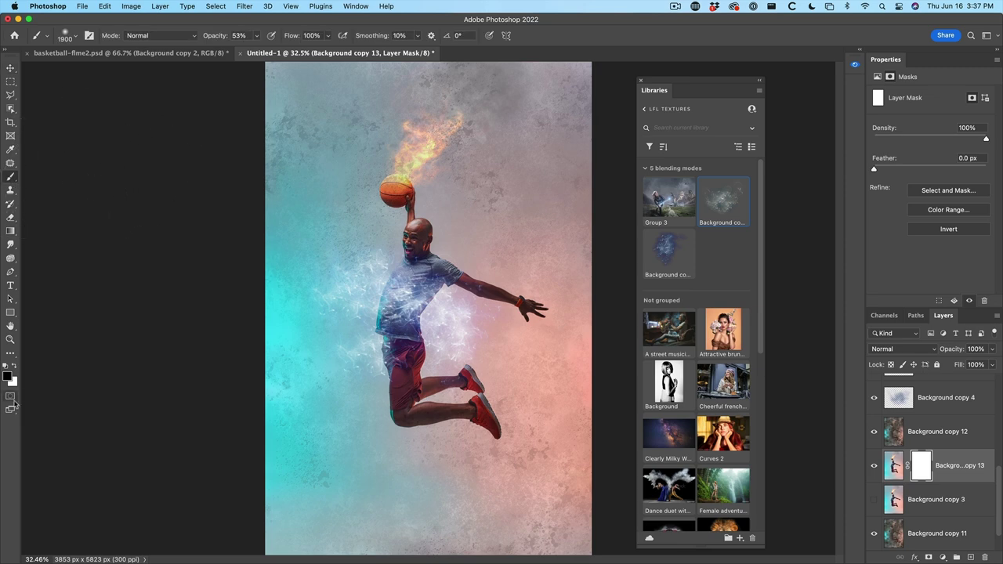
left_click(74, 38)
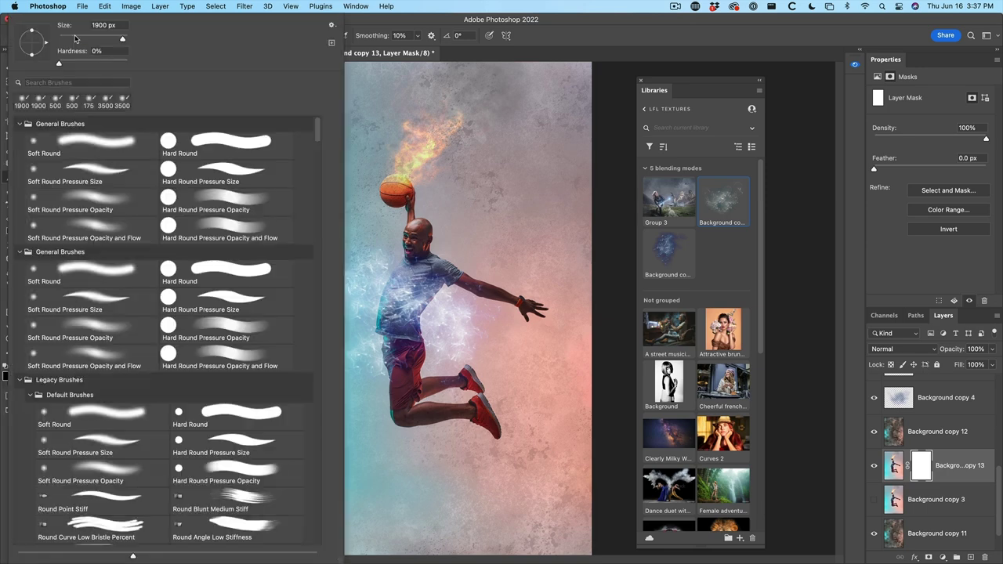
left_click(423, 21)
scroll(459, 207, "down", 5, "alt")
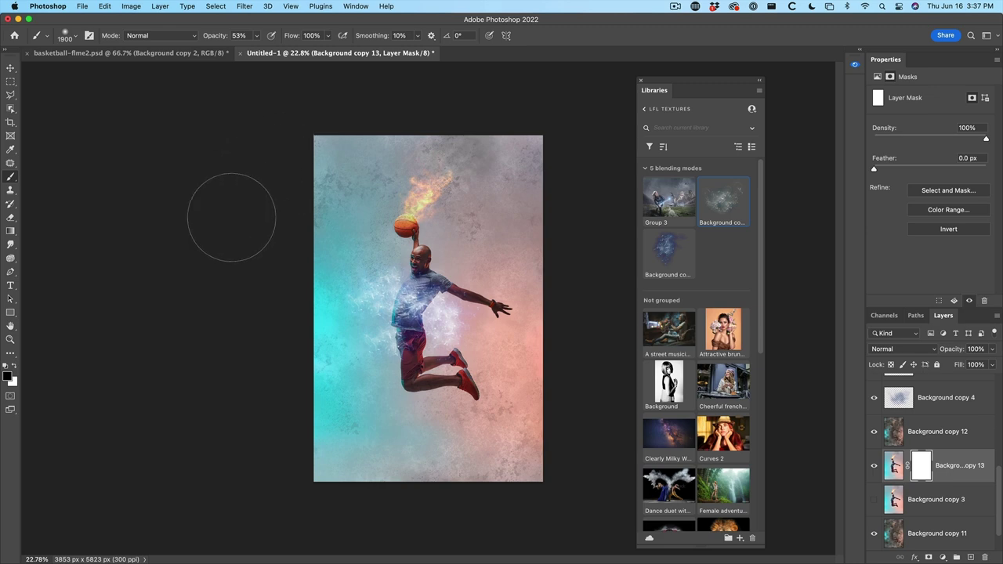
key("bracketright")
key("bracketright")
key("bracketright")
left_click_drag(268, 180, 253, 541)
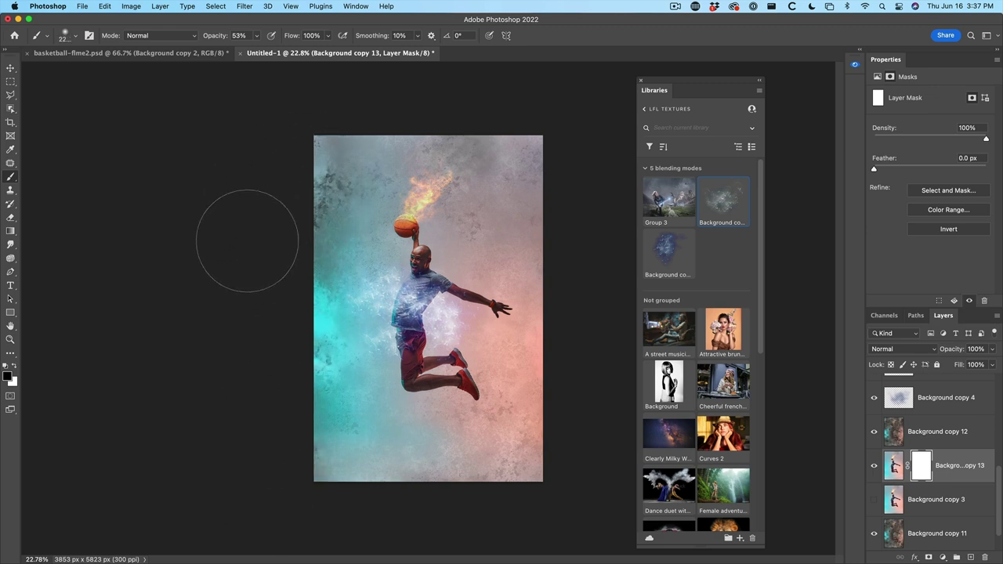
mouse_move(247, 241)
left_mouse_down()
mouse_move(457, 532)
mouse_move(344, 487)
mouse_move(549, 484)
mouse_move(575, 440)
mouse_move(493, 470)
mouse_move(548, 370)
mouse_move(552, 132)
mouse_move(196, 119)
mouse_move(298, 123)
left_mouse_up()
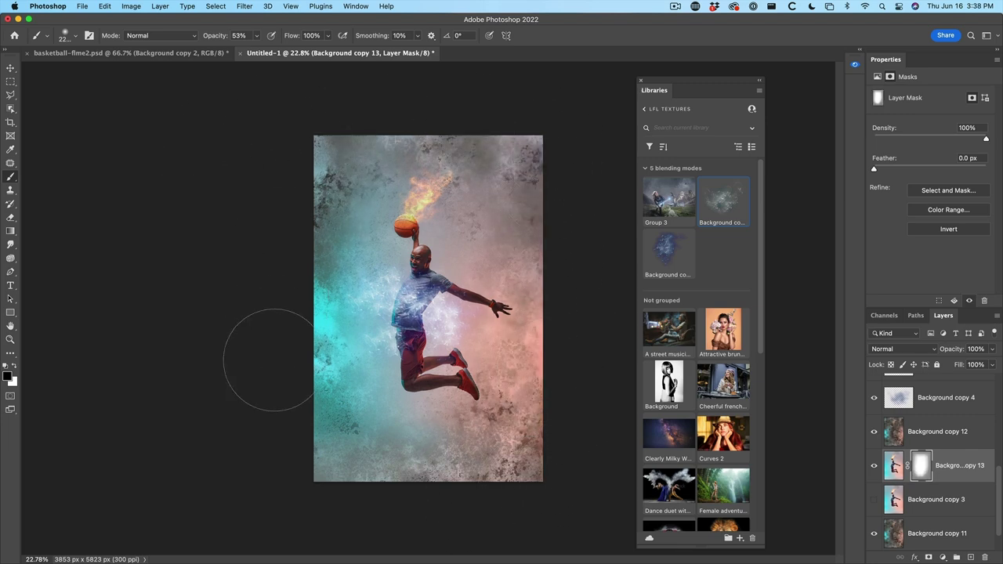
mouse_move(273, 360)
left_mouse_down()
mouse_move(298, 156)
mouse_move(290, 302)
left_mouse_up()
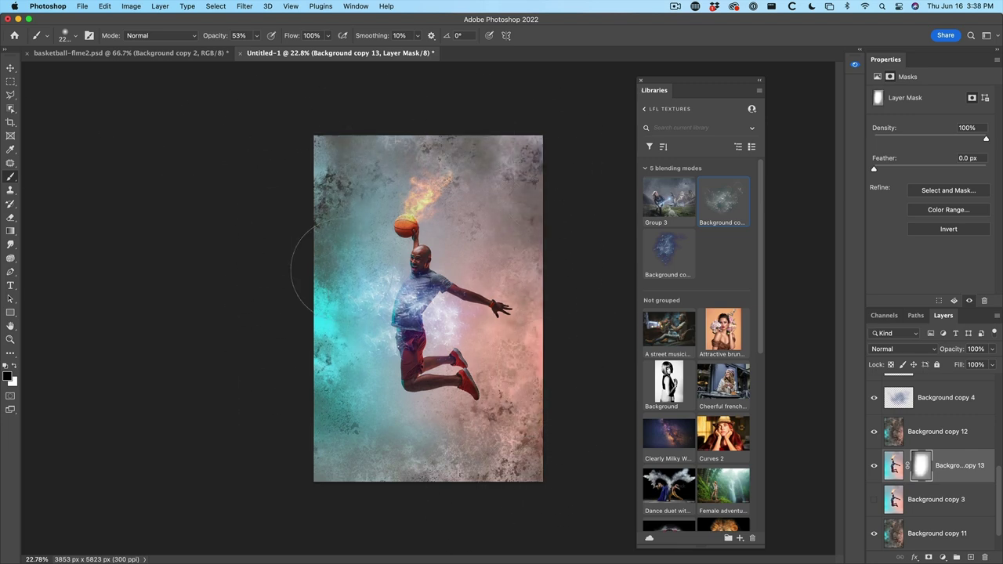
At 100% brush strength, darken the bottom-edge grunge, then switch to a larger white brush
left_click(238, 35)
type("100")
key("Return")
mouse_move(280, 504)
left_mouse_down()
mouse_move(480, 522)
mouse_move(286, 492)
mouse_move(244, 361)
mouse_move(375, 520)
mouse_move(444, 562)
mouse_move(546, 495)
mouse_move(503, 499)
mouse_move(608, 443)
mouse_move(591, 377)
mouse_move(564, 19)
mouse_move(561, 101)
mouse_move(281, 108)
mouse_move(471, 101)
mouse_move(360, 118)
left_mouse_up()
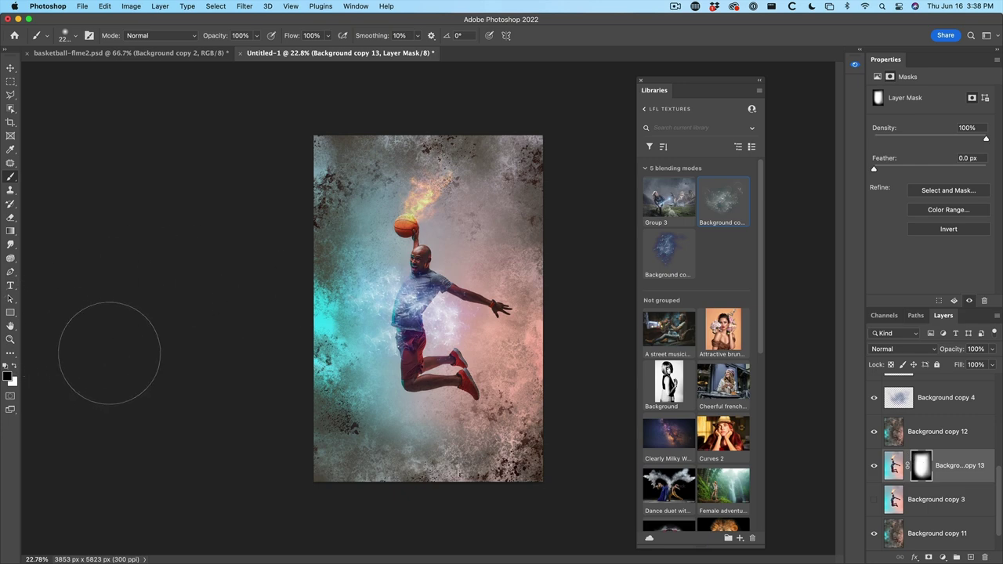
key("x")
key("bracketright")
key("bracketright")
key("bracketright")
key("bracketright")
key("bracketright")
key("bracketright")
key("bracketright")
key("bracketright")
key("bracketright")
key("bracketright")
key("bracketright")
key("bracketright")
key("bracketright")
key("bracketright")
key("bracketright")
key("bracketright")
key("bracketright")
key("bracketright")
key("bracketright")
key("bracketright")
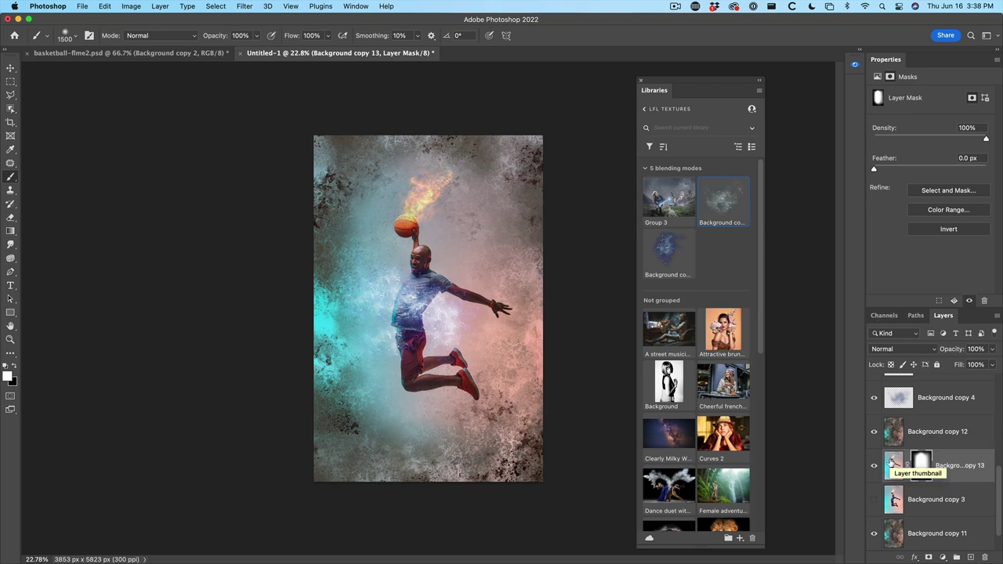
scroll(950, 436, "down", 1)
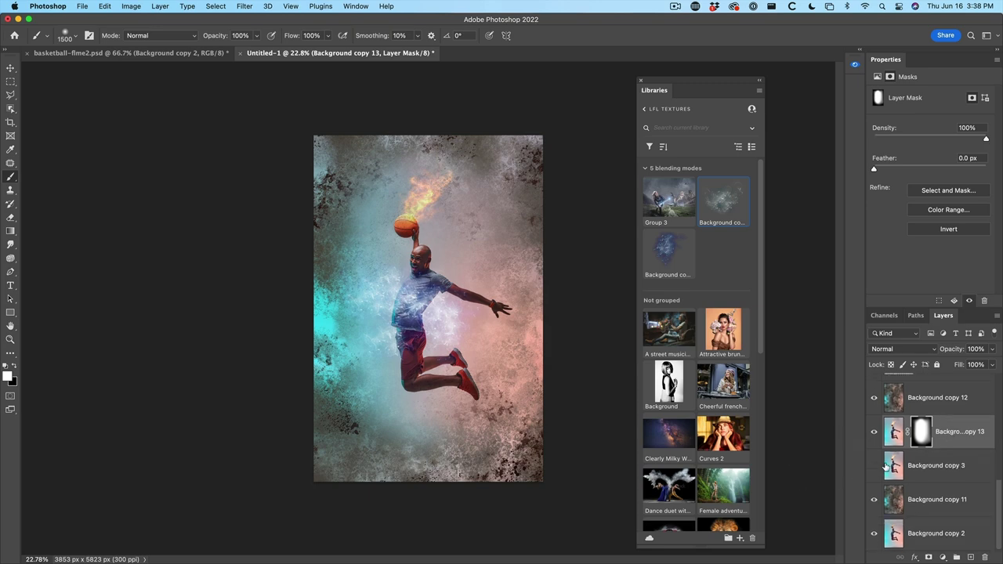
Show Background copy 3 and blend it in Color mode, toggling visibility to compare
left_click(873, 465)
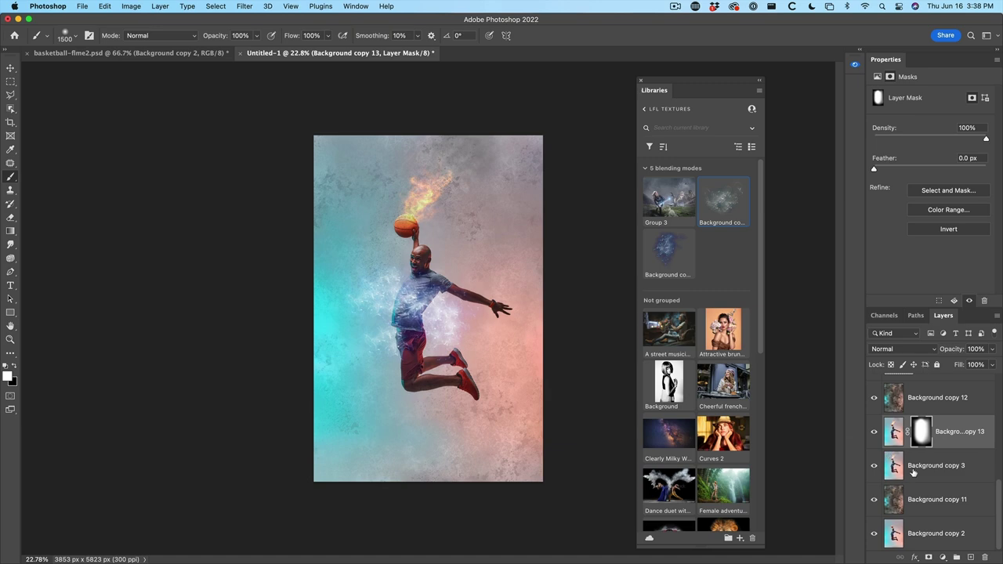
left_click(913, 470)
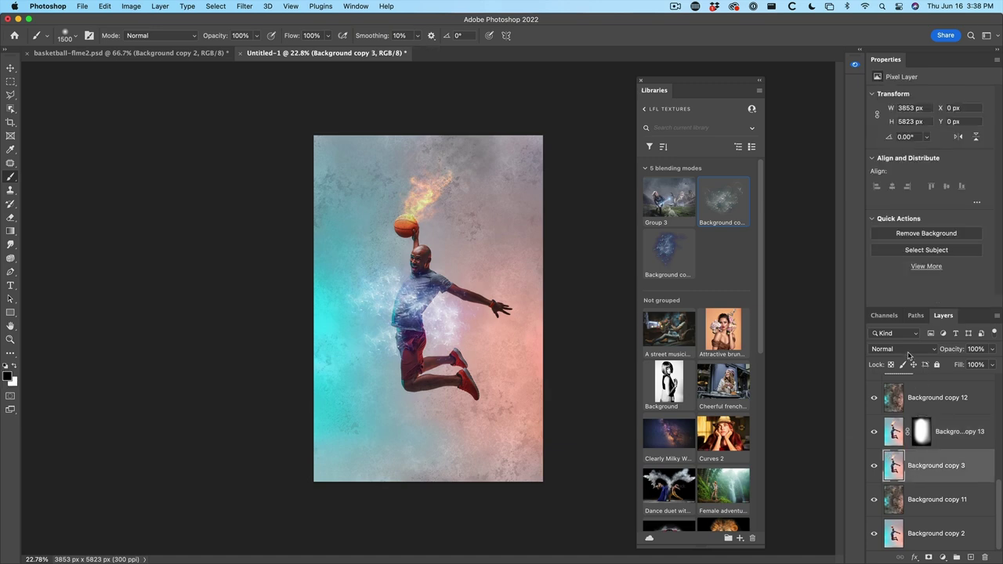
left_click(903, 348)
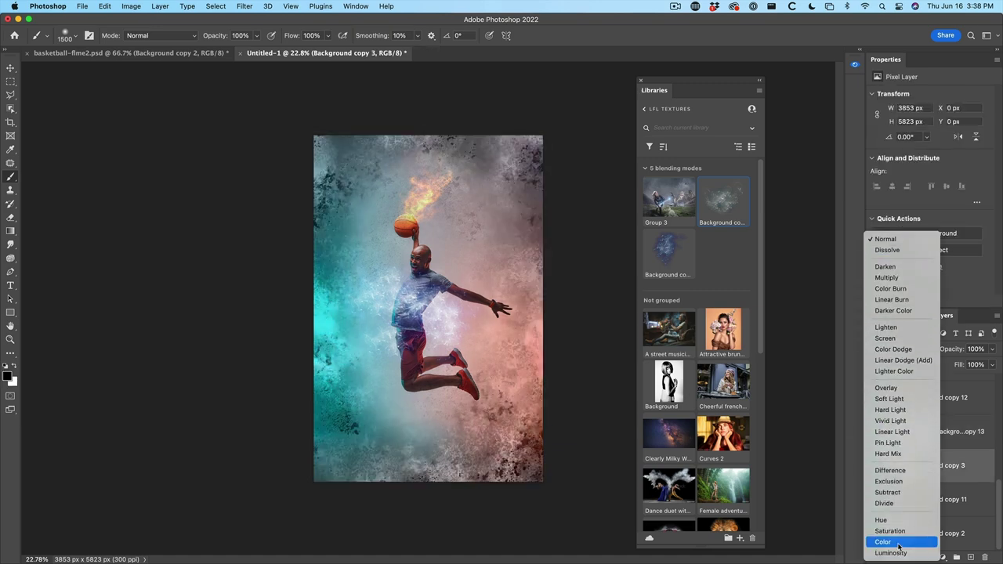
left_click(898, 542)
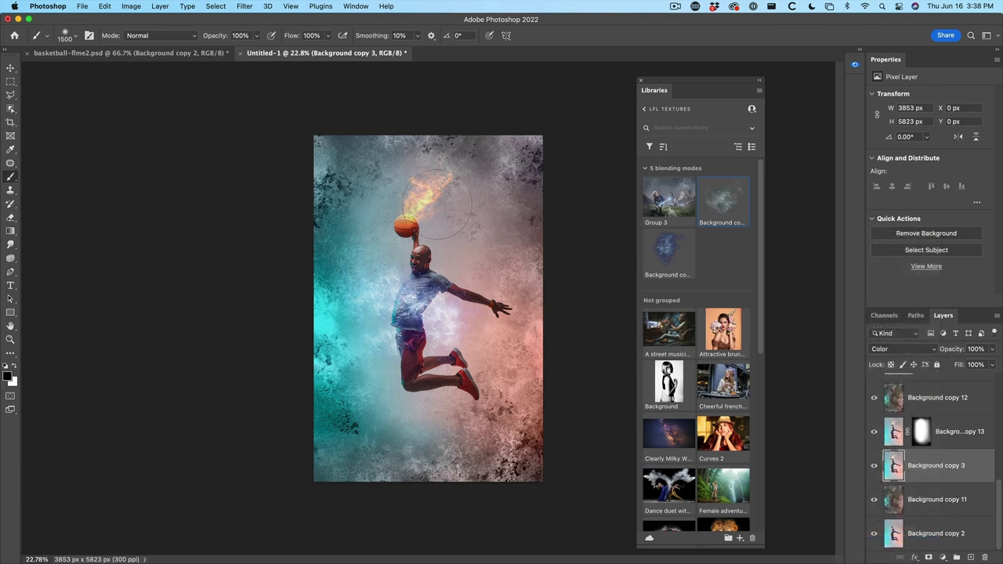
left_click(874, 465)
left_click(875, 466)
left_click(893, 399)
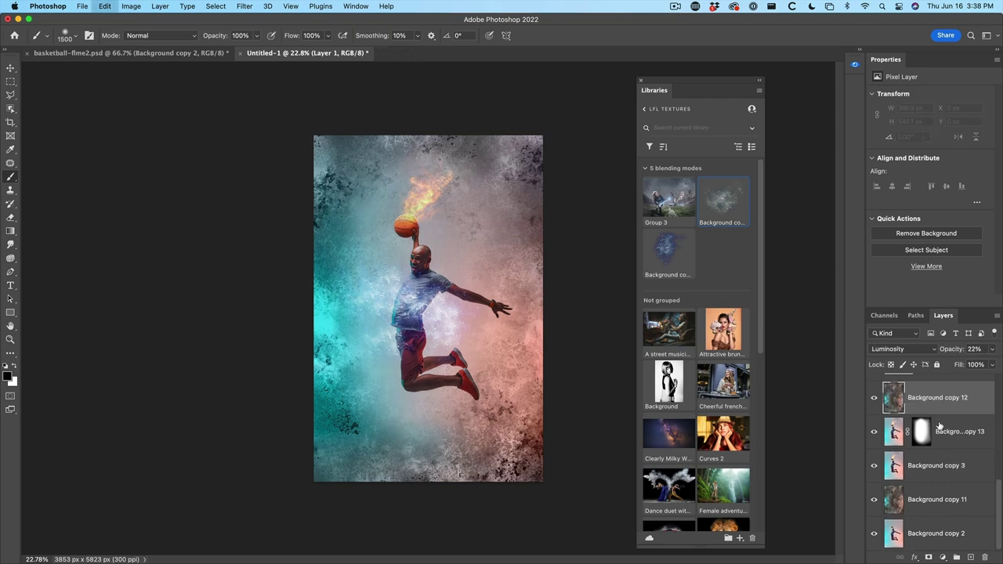
Add a mask to Background copy 12 and paint black over the player's head and torso
left_click(928, 557)
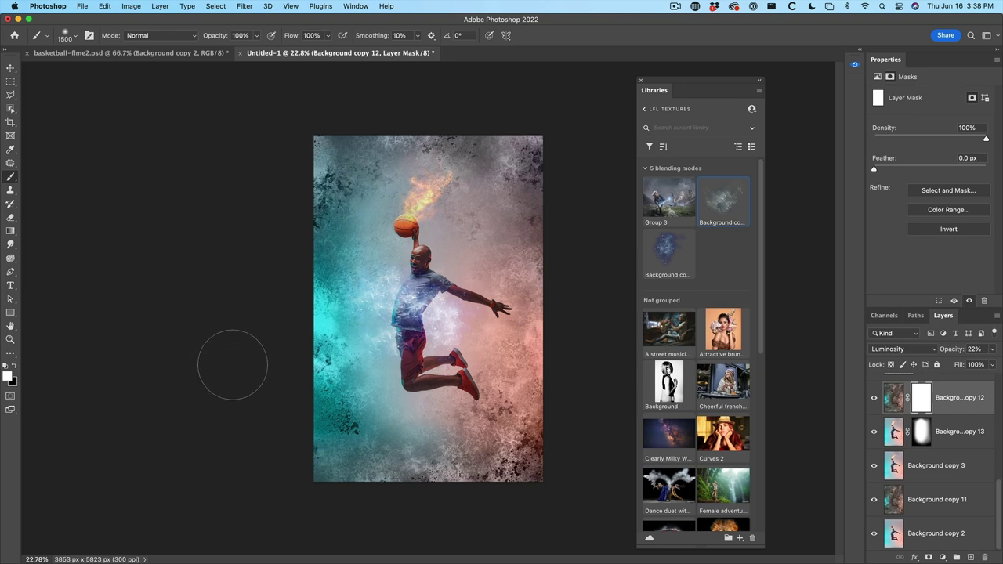
key("x")
mouse_move(396, 197)
left_mouse_down()
mouse_move(430, 218)
mouse_move(399, 274)
mouse_move(410, 351)
mouse_move(435, 395)
mouse_move(387, 269)
mouse_move(415, 196)
mouse_move(454, 300)
mouse_move(474, 309)
left_mouse_up()
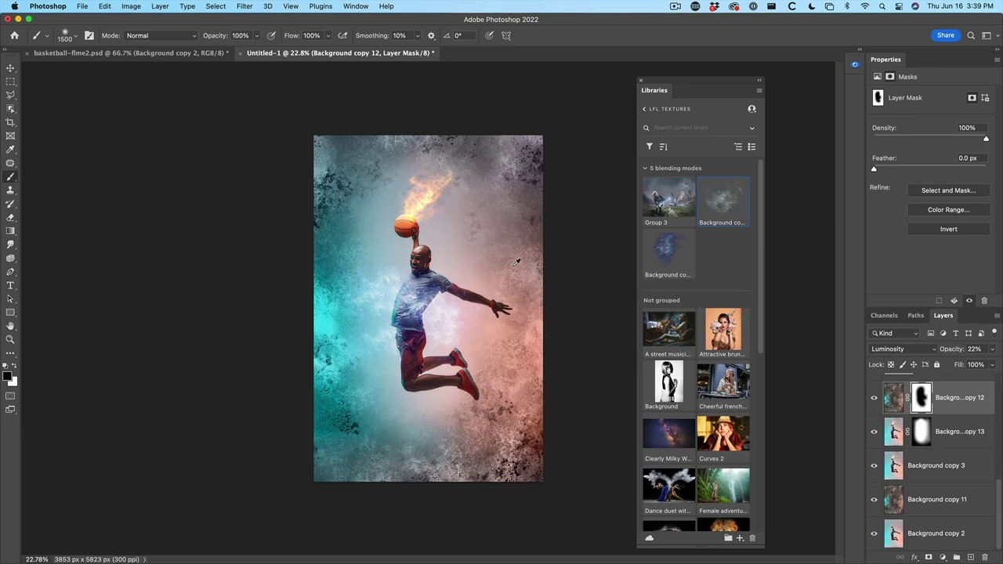
scroll(525, 259, "up", 3)
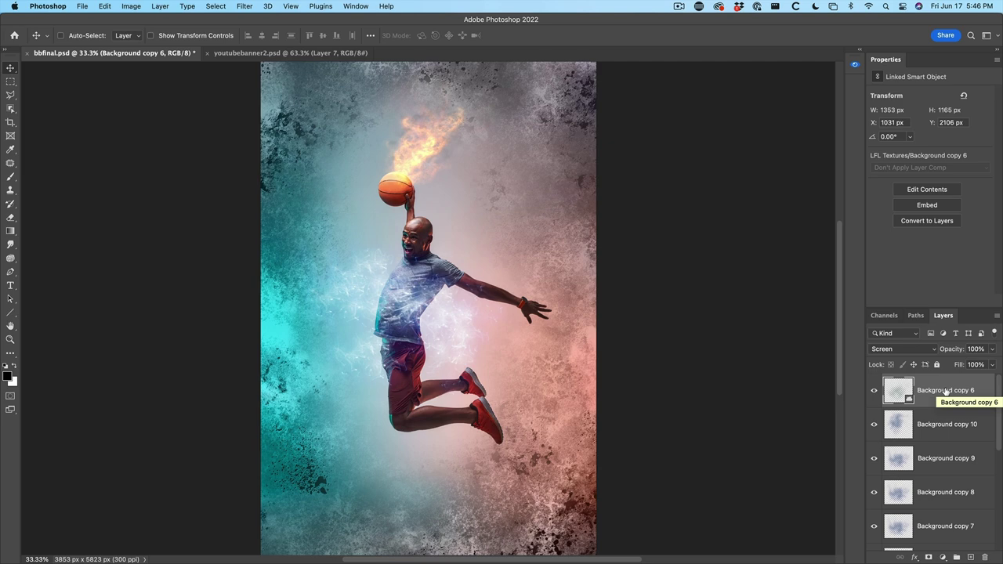
Stamp visible layers into Layer 1 with Cmd+Opt+Shift+E and launch Boris FX Optics on it
key("super")
key("super+alt+shift+e")
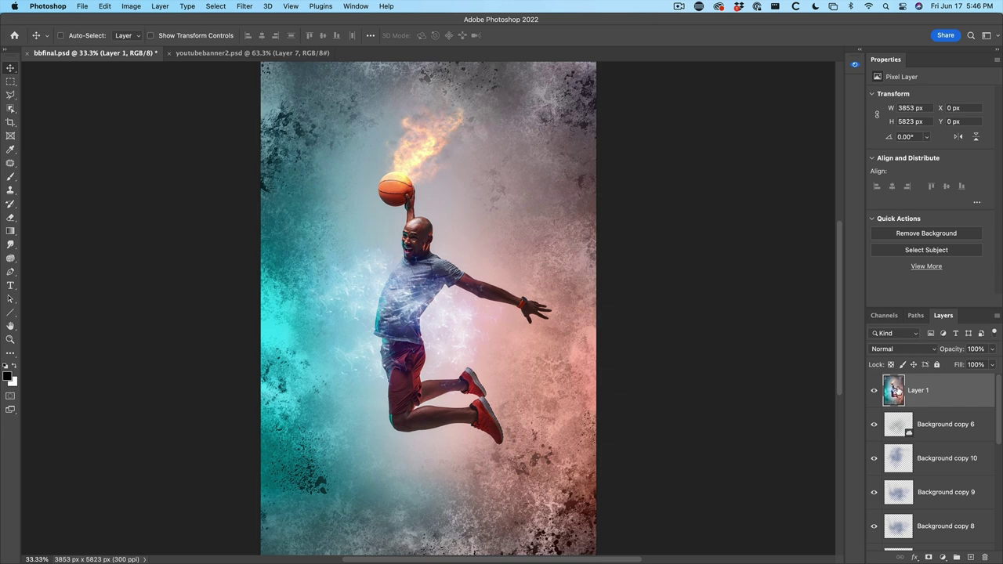
left_click(244, 5)
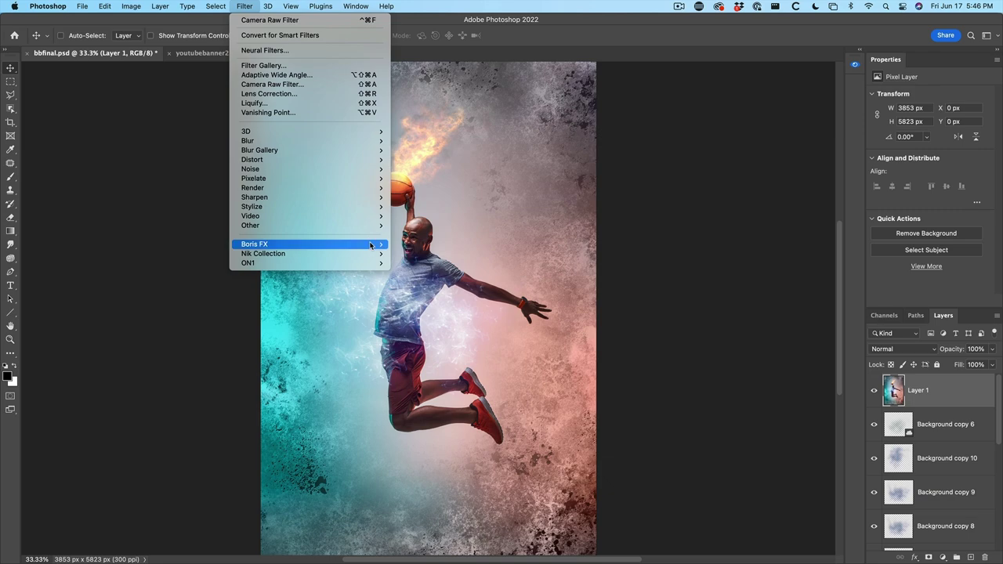
mouse_move(372, 243)
left_click(416, 243)
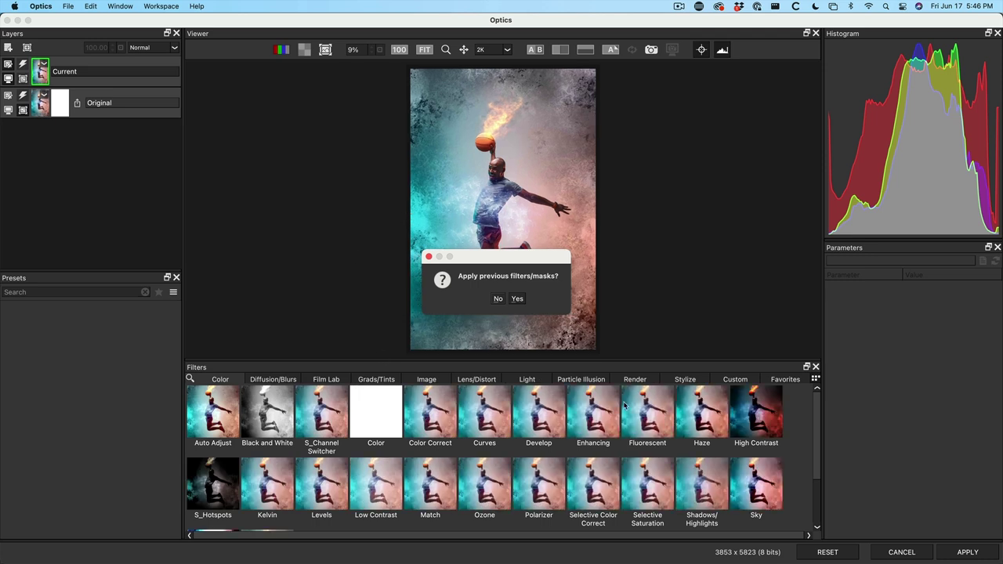
Decline reapplying previous filters, then add the Film Lab Looks filter to the merged layer
left_click(498, 298)
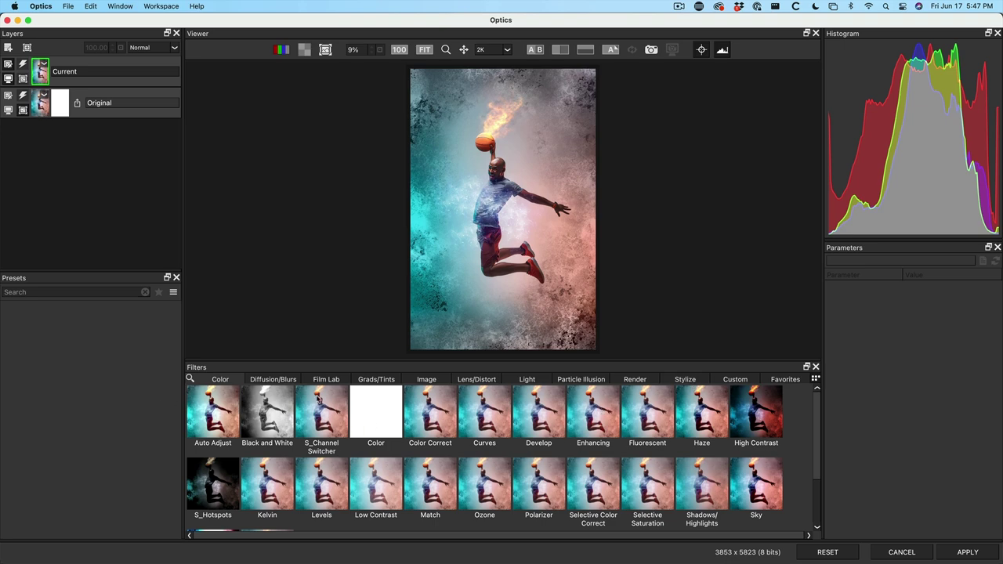
left_click(279, 380)
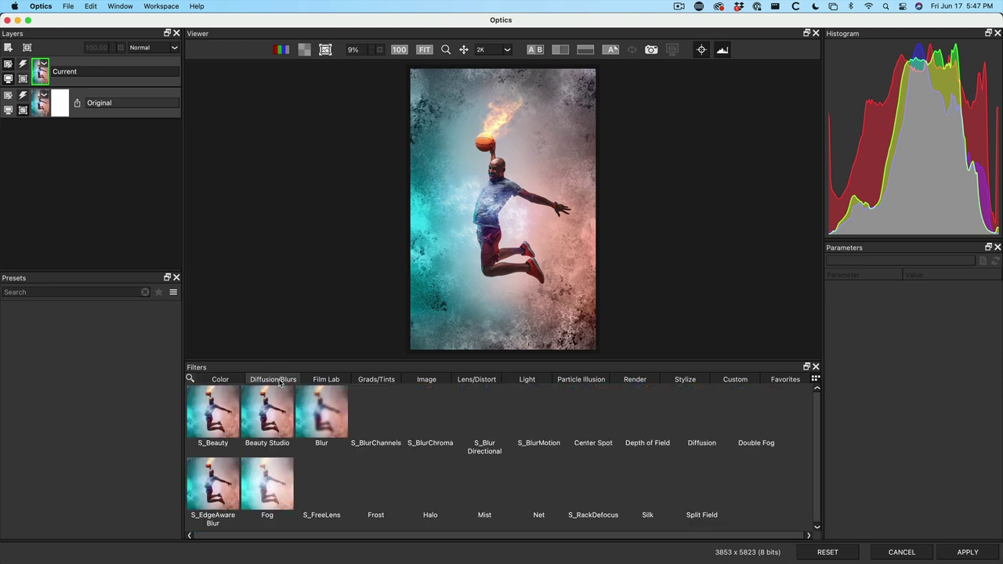
left_click(327, 380)
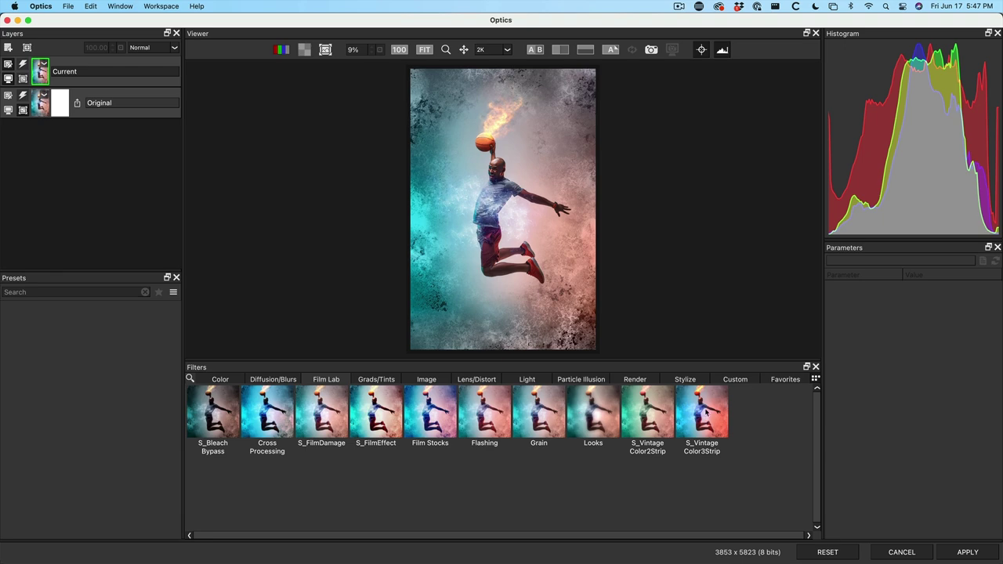
left_click(603, 407)
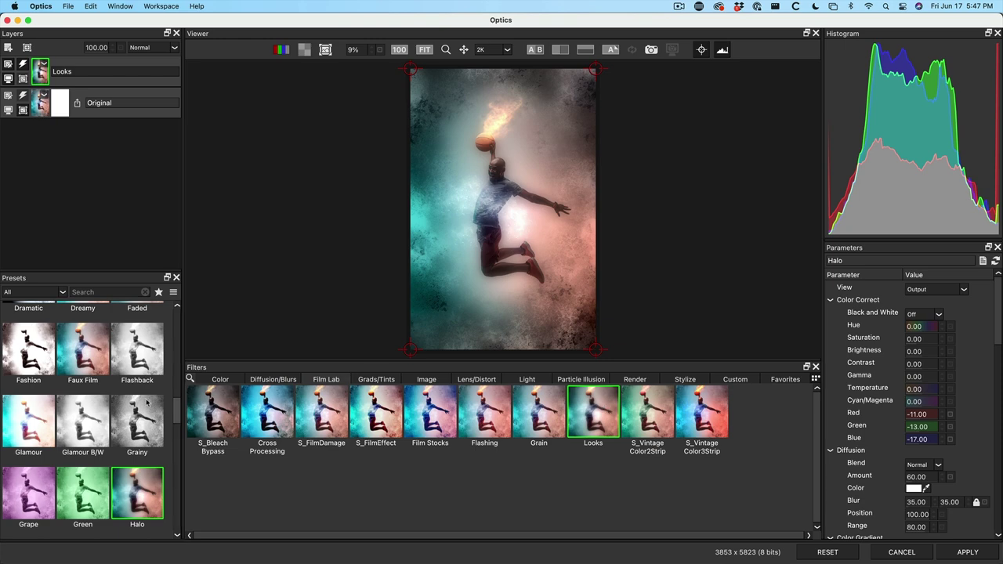
Preview the Default, 8mm B/W, 8mm Color, Aged, Basic and Antique Looks presets
scroll(119, 416, "up", 5)
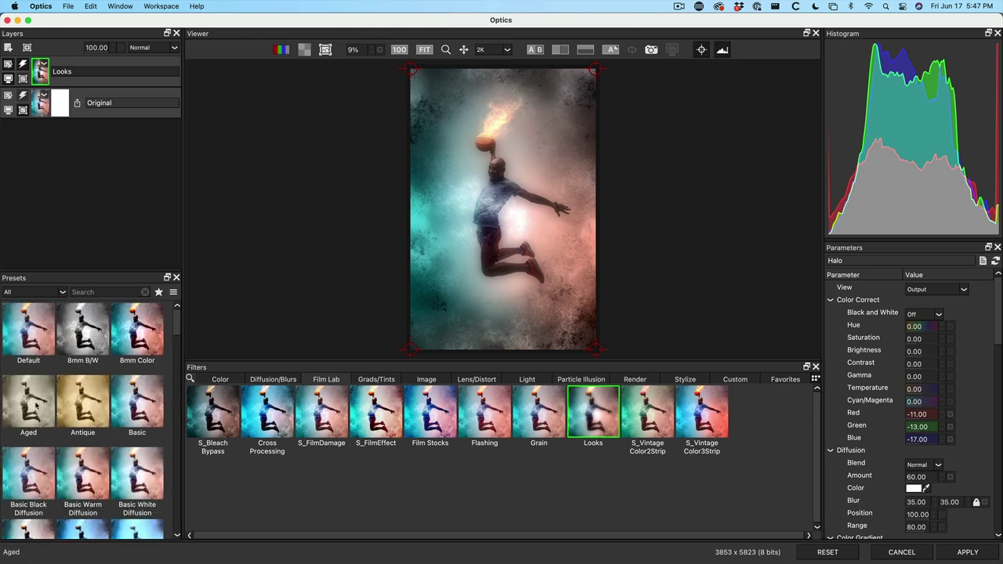
left_click(30, 339)
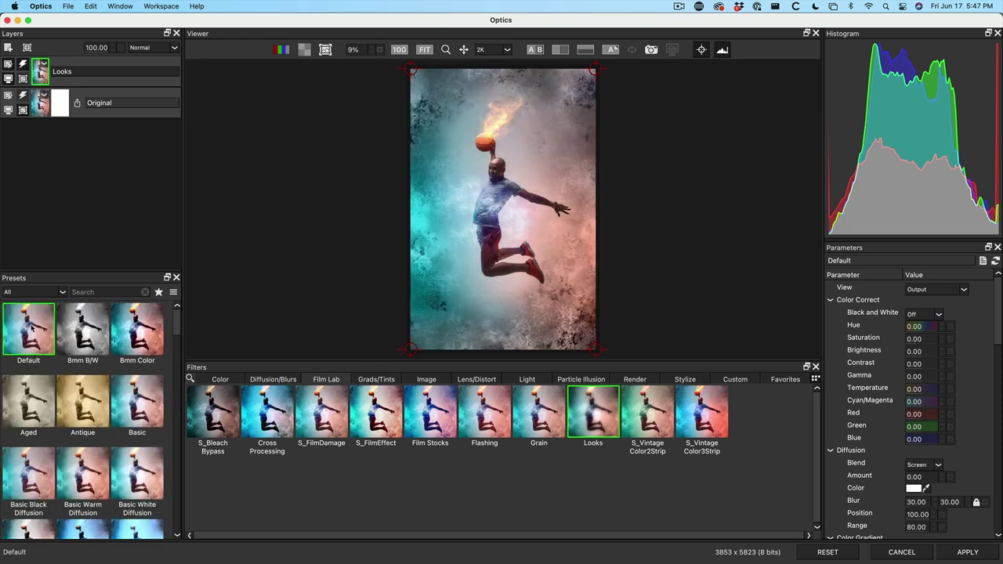
left_click(84, 332)
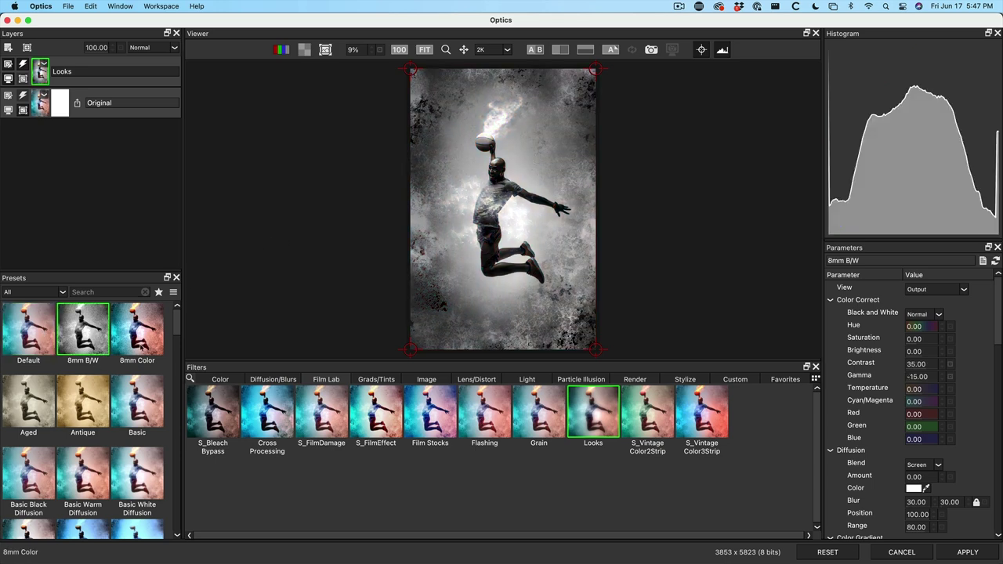
left_click(149, 333)
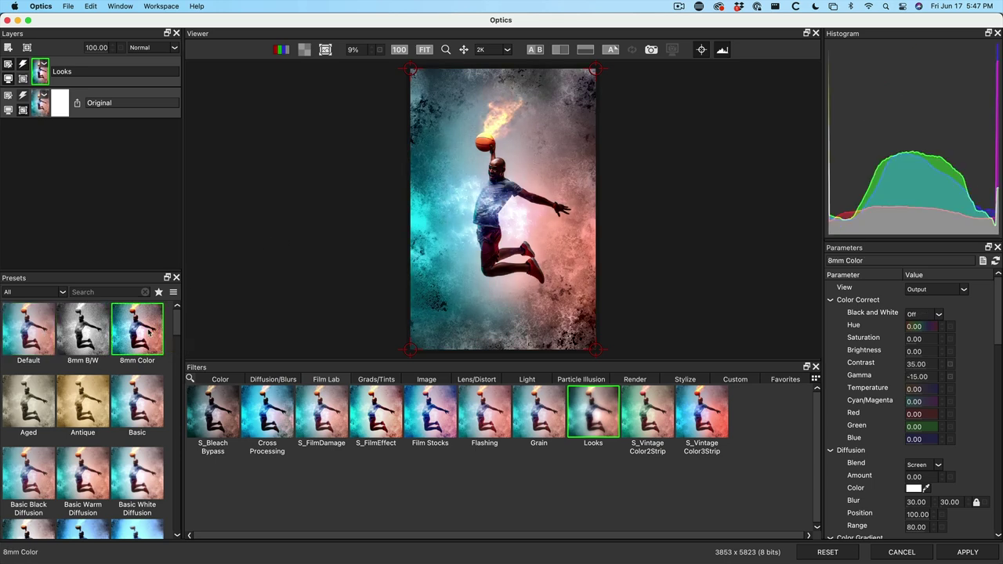
left_click(45, 406)
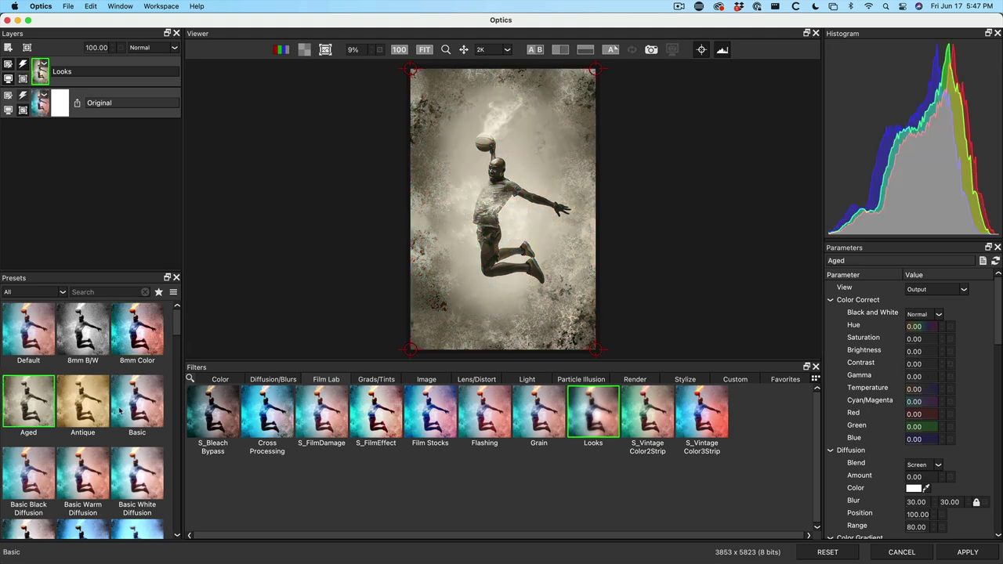
left_click(144, 407)
left_click(100, 407)
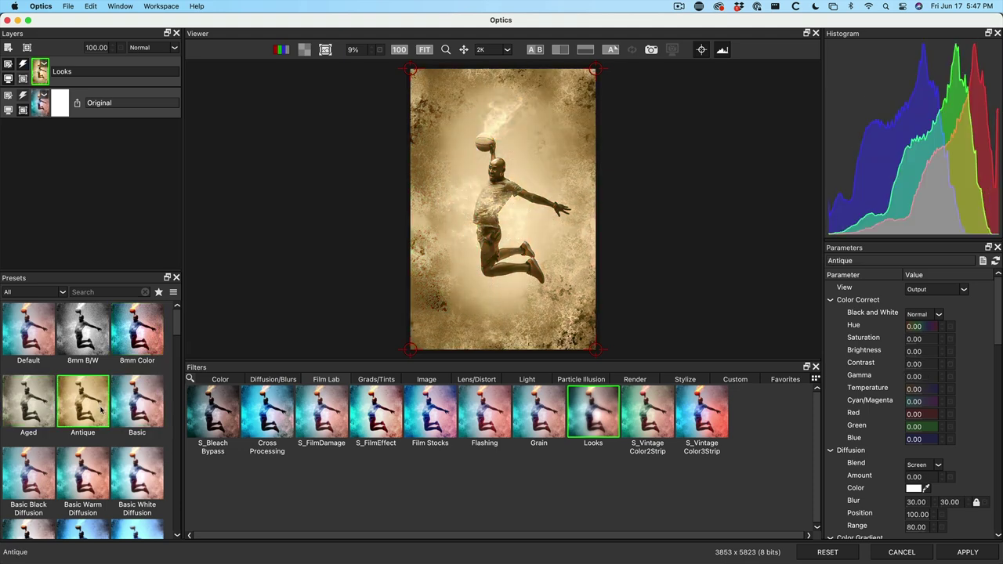
Preview the Diffusion, Dramatic and Faded presets, then choose Antique and apply it
left_click(92, 474)
left_click(137, 474)
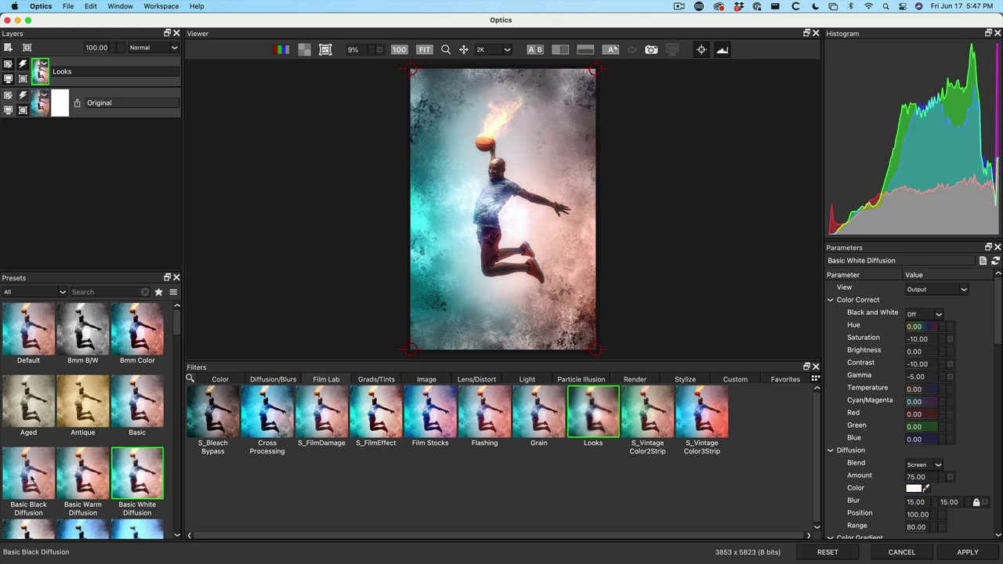
left_click(32, 479)
scroll(63, 462, "down", 5)
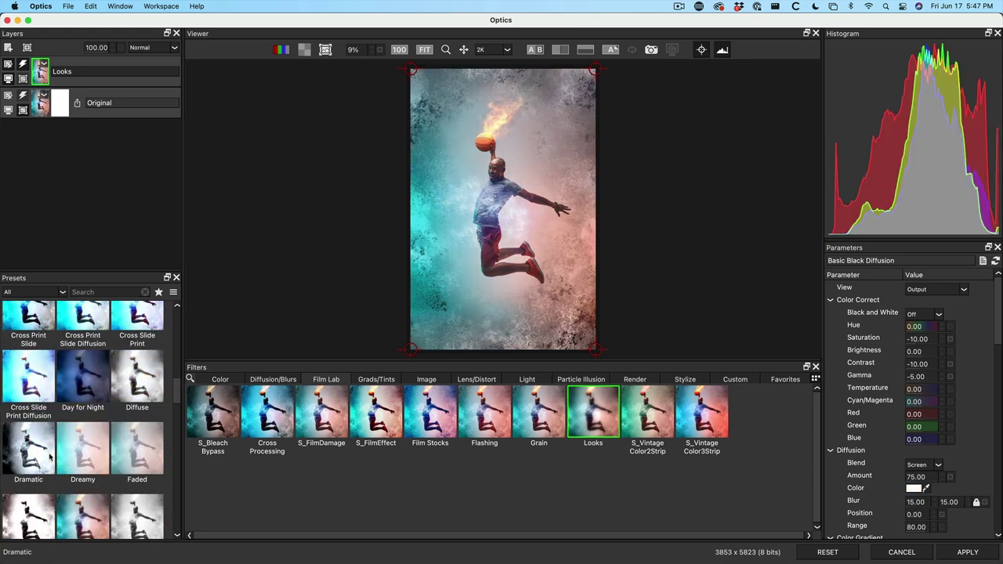
left_click(63, 448)
left_click(133, 451)
scroll(123, 474, "up", 5)
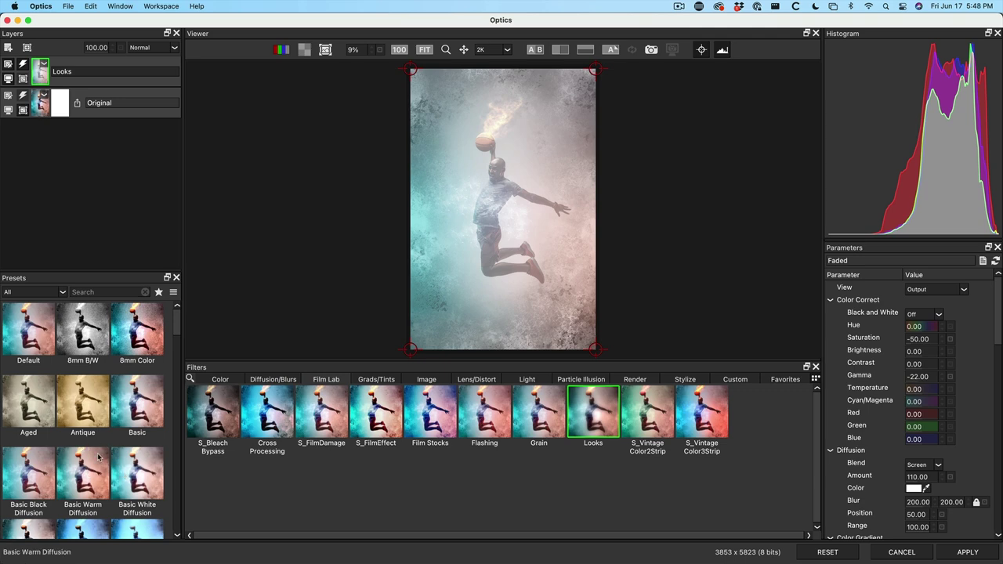
left_click(82, 403)
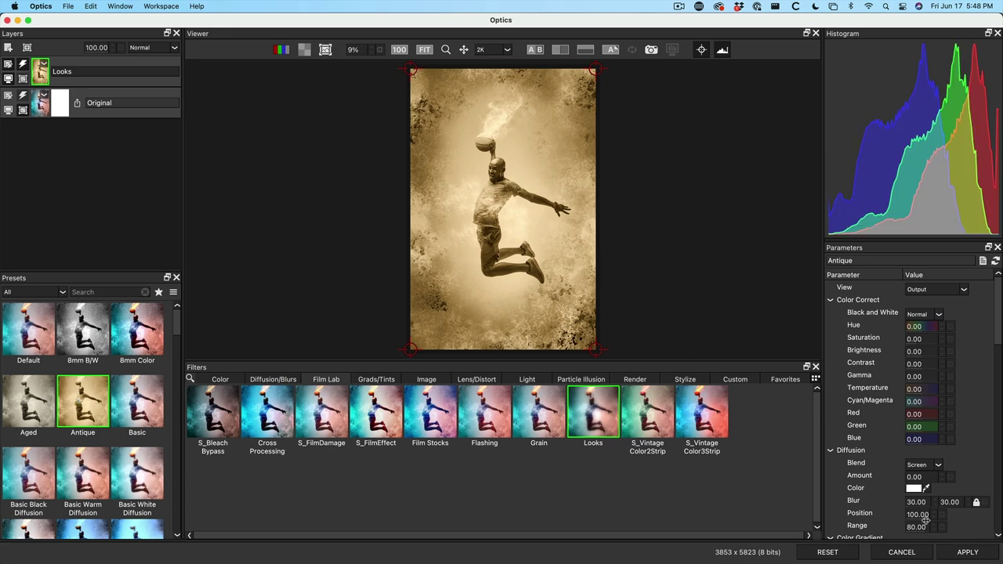
left_click(966, 552)
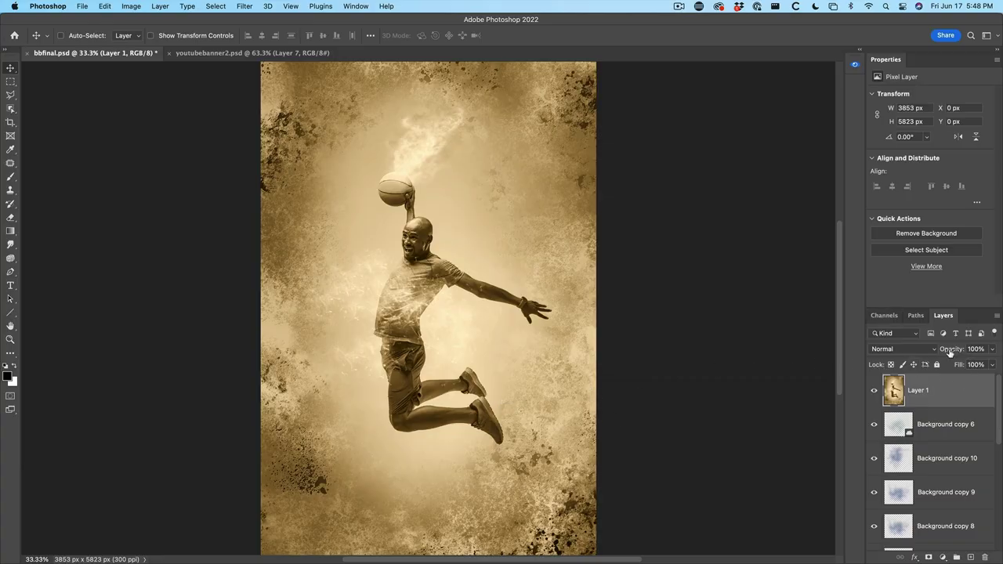
Lower Layer 1's opacity to 35% and toggle its visibility to compare
left_click_drag(949, 352, 719, 343)
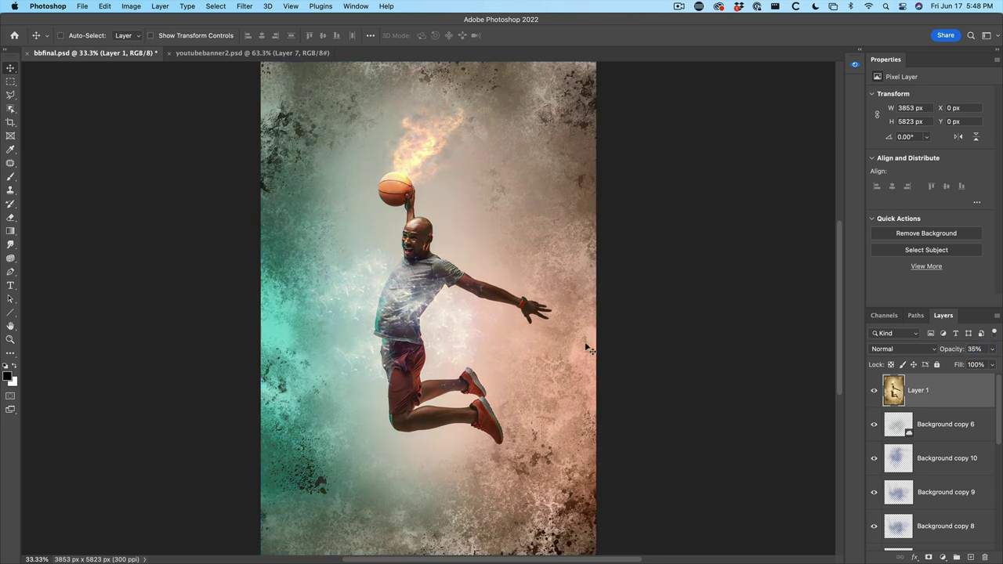
left_click(874, 391)
left_click(874, 391)
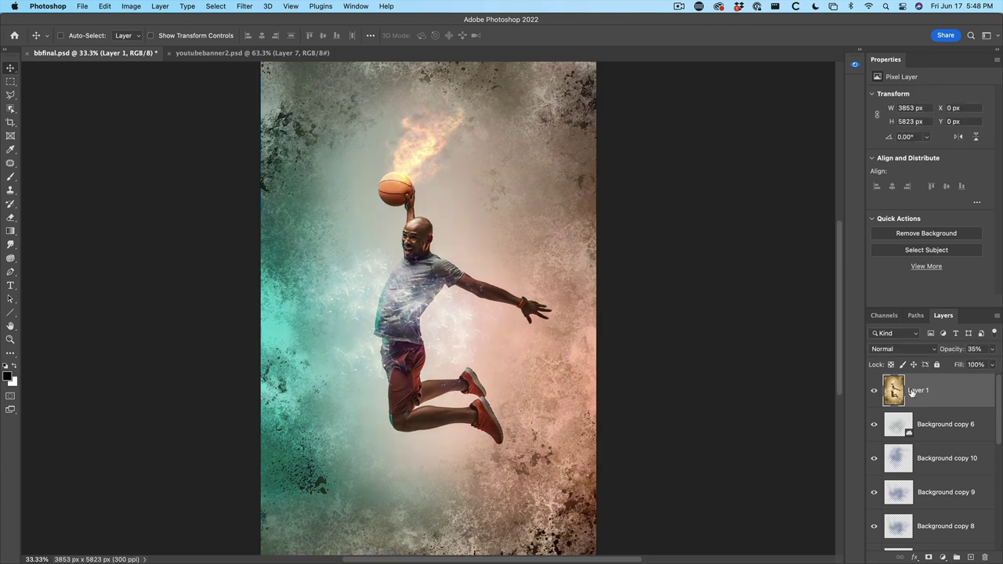